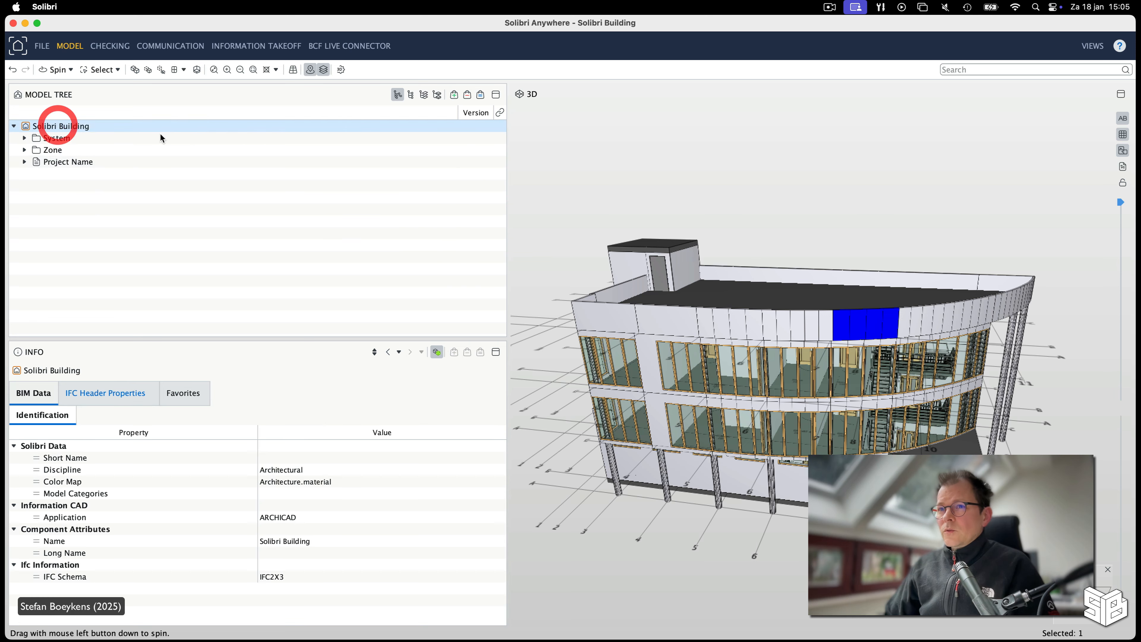
Step: Expand the model hierarchy through Project Name, Site Name and Building Name, and select the Ground floor
click(398, 95)
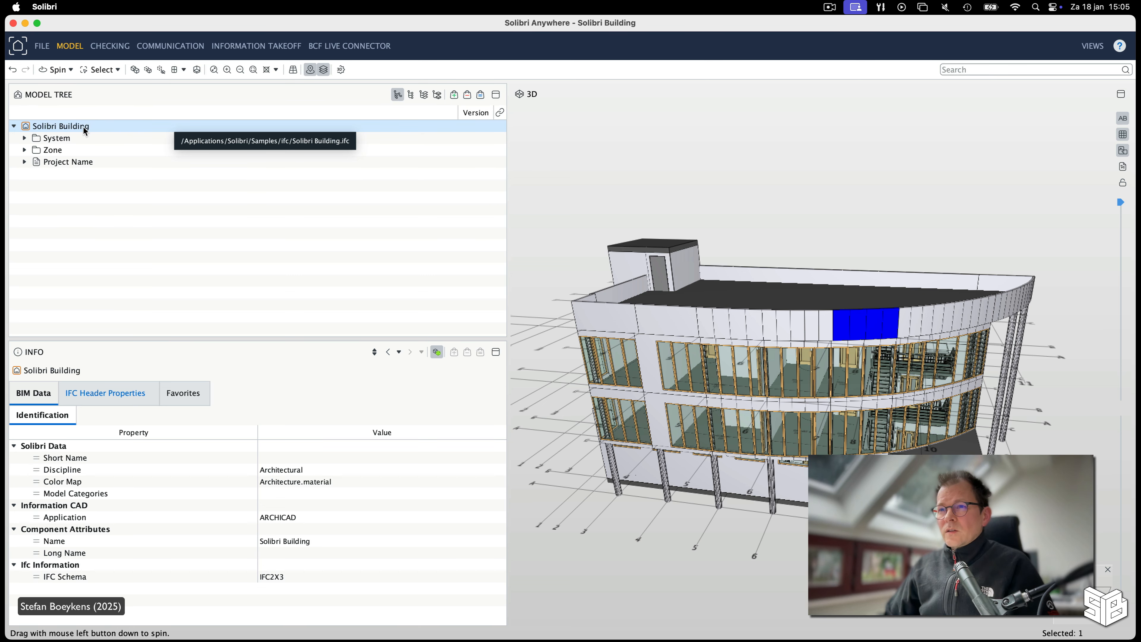
click(57, 162)
click(24, 162)
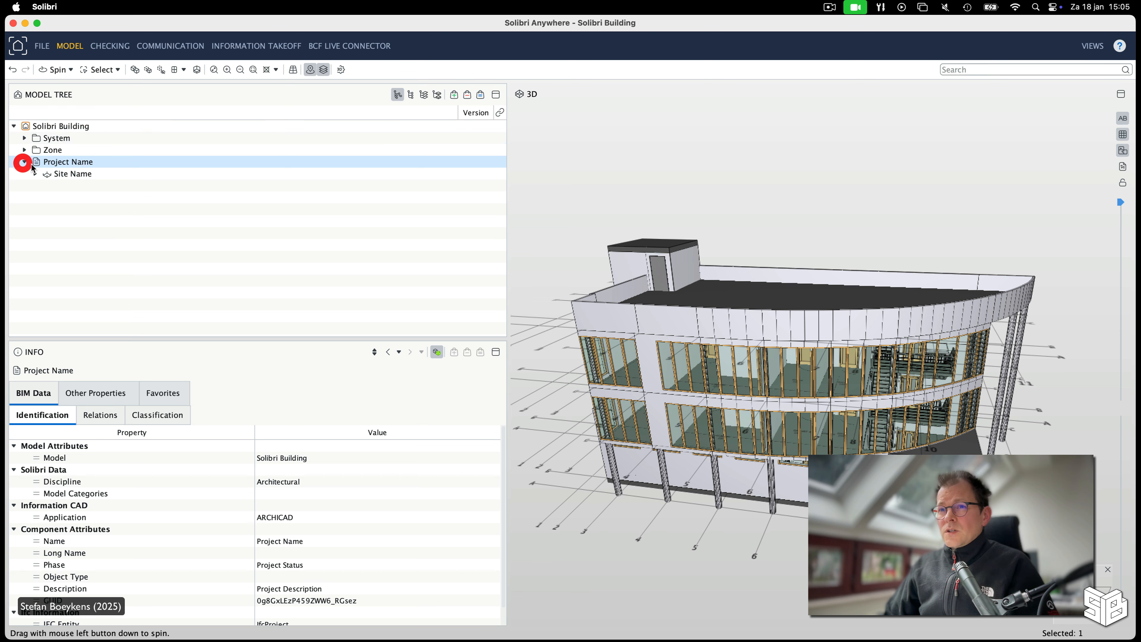
click(68, 173)
click(35, 174)
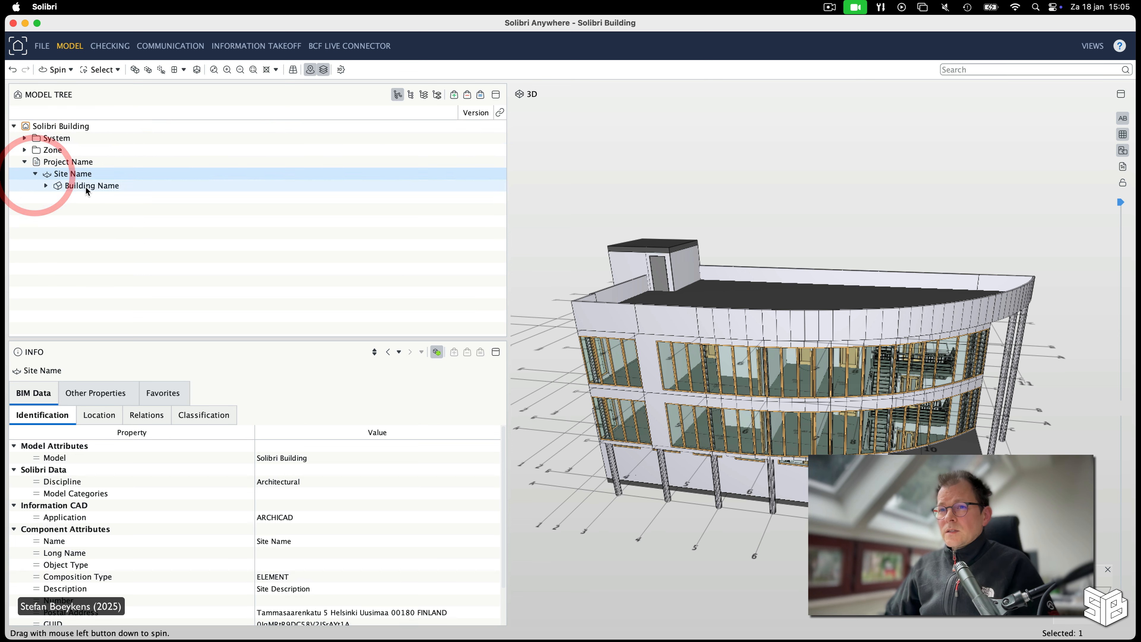
click(85, 185)
click(45, 186)
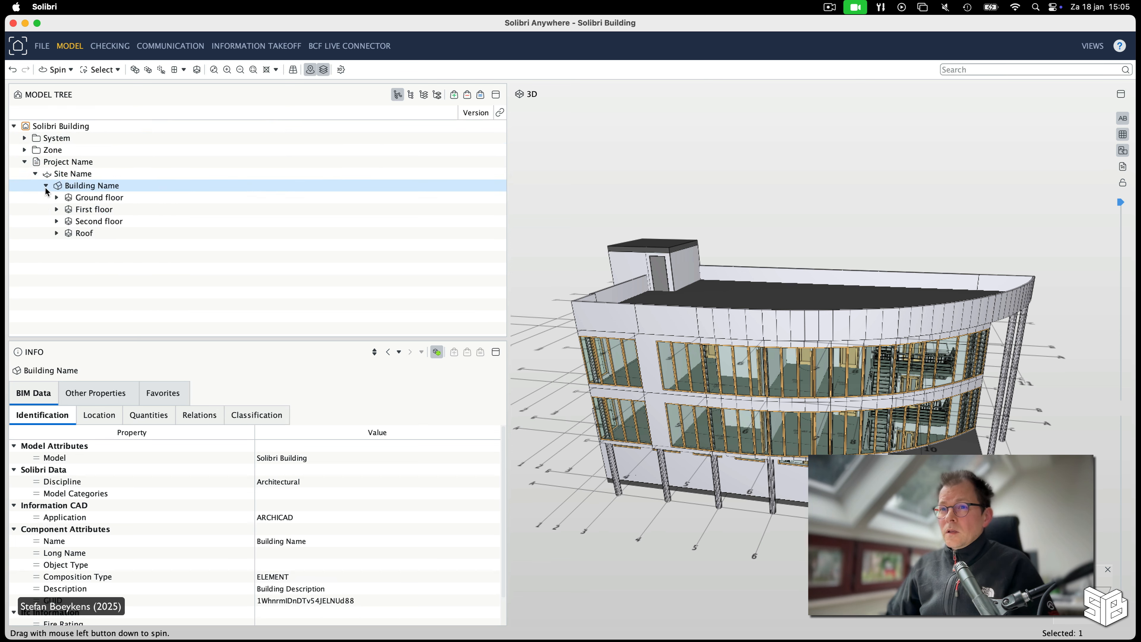
click(95, 198)
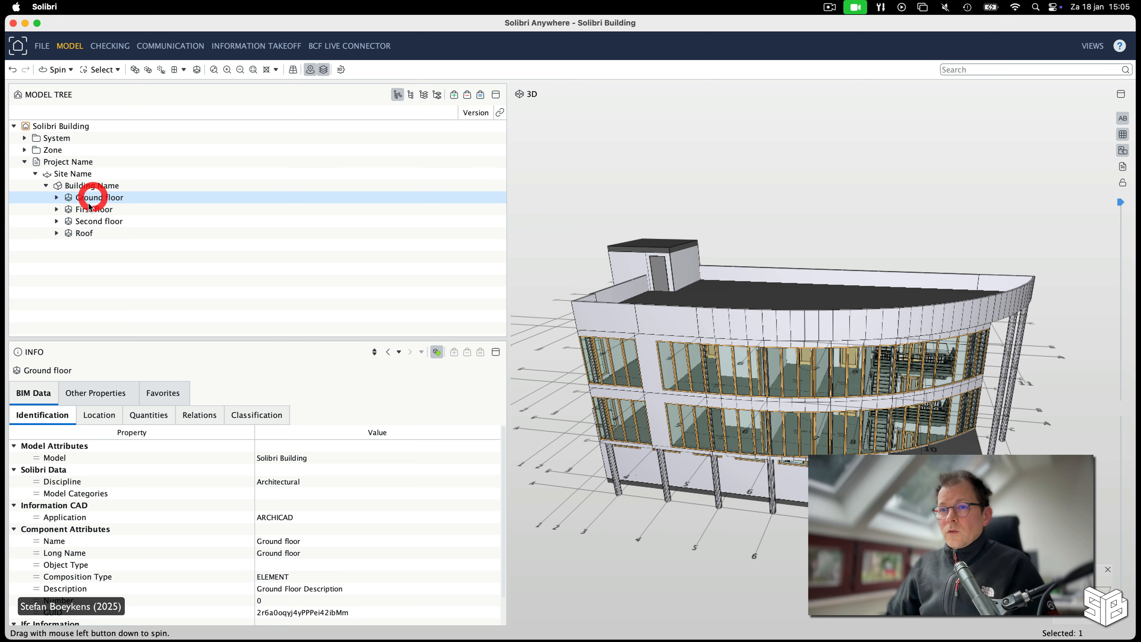
Step: Expand the First floor and its Door group, and inspect Door.1.1 through Door.1.4 and the Solibri Building model entry
click(65, 209)
click(57, 209)
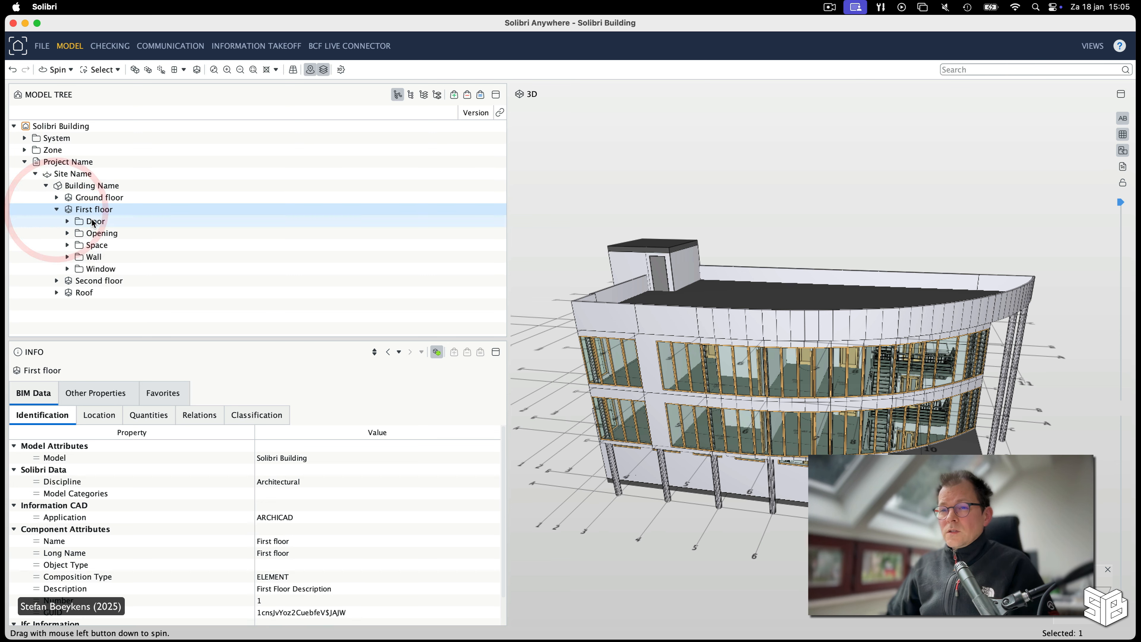
click(67, 221)
click(114, 200)
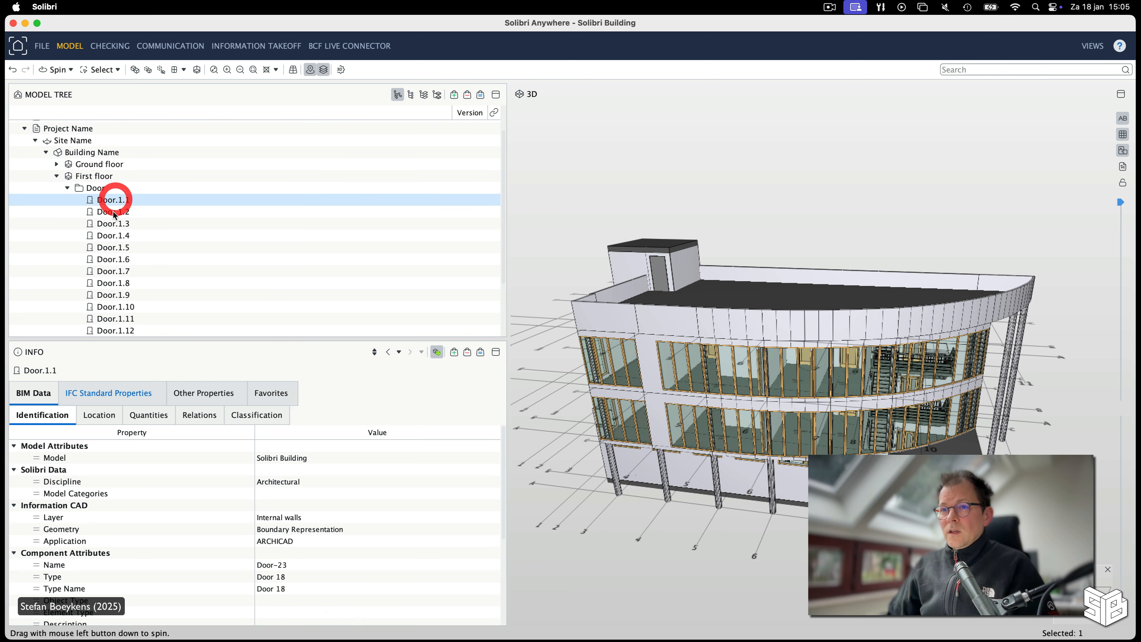
click(114, 212)
click(113, 224)
click(112, 235)
scroll(110, 187, up, 2)
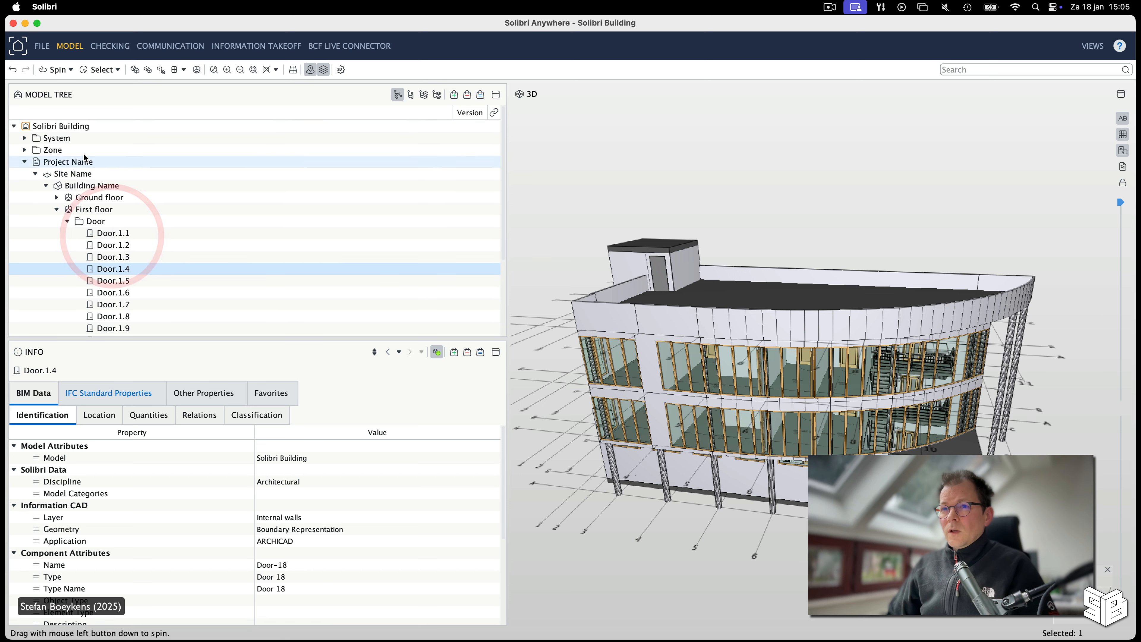
click(59, 127)
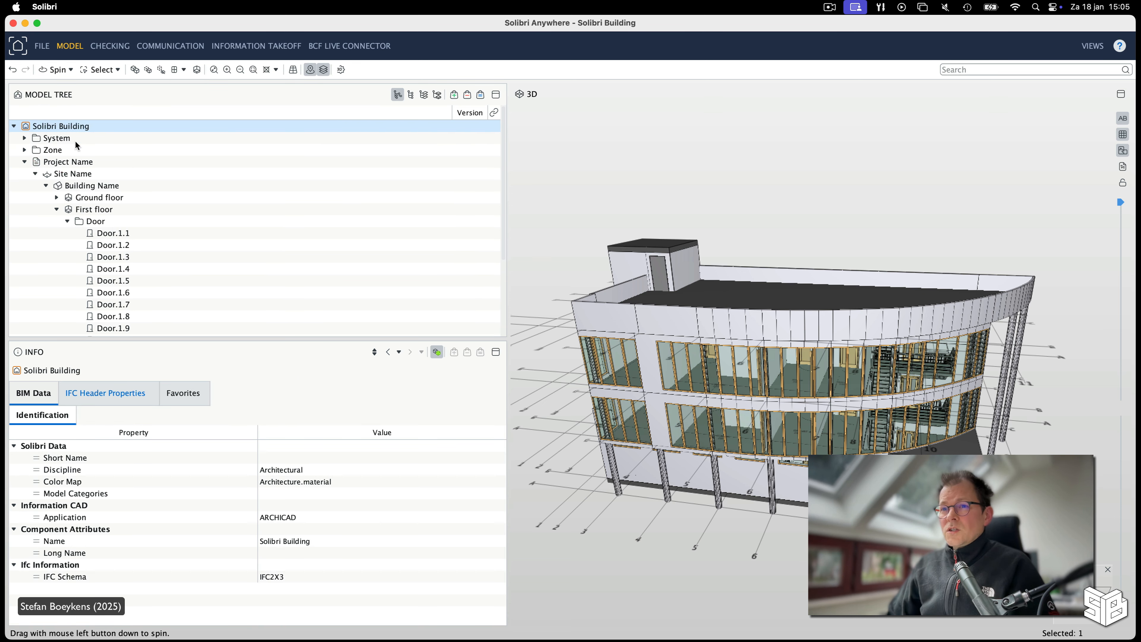
click(113, 245)
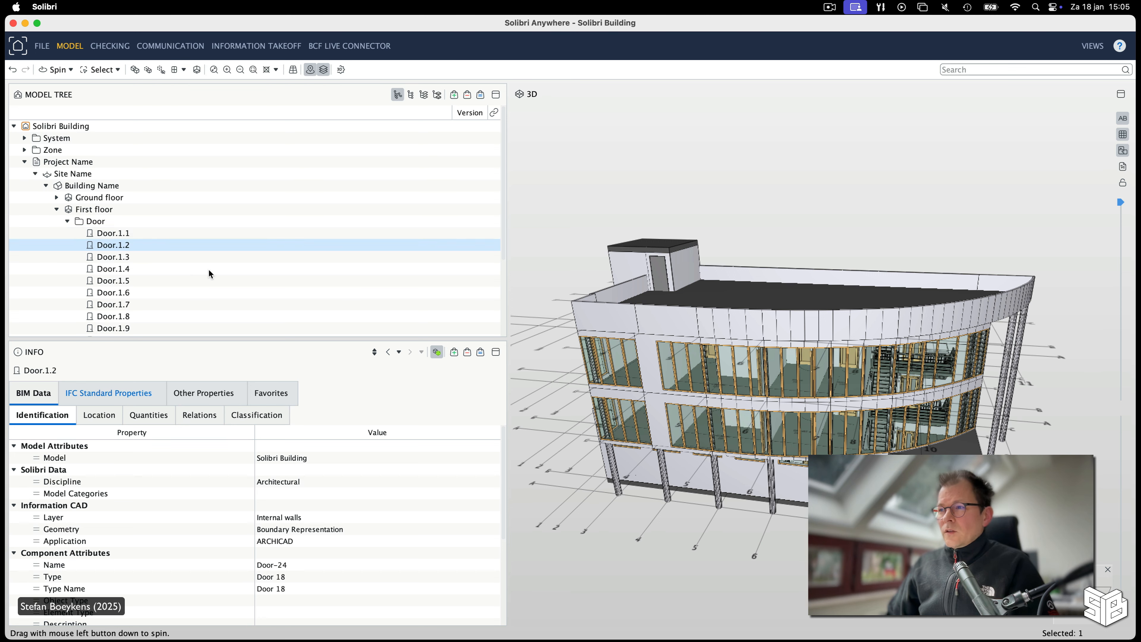
Step: Use the Info tool to inspect the properties of an external wall panel just below the roof edge in the 3D view
click(116, 70)
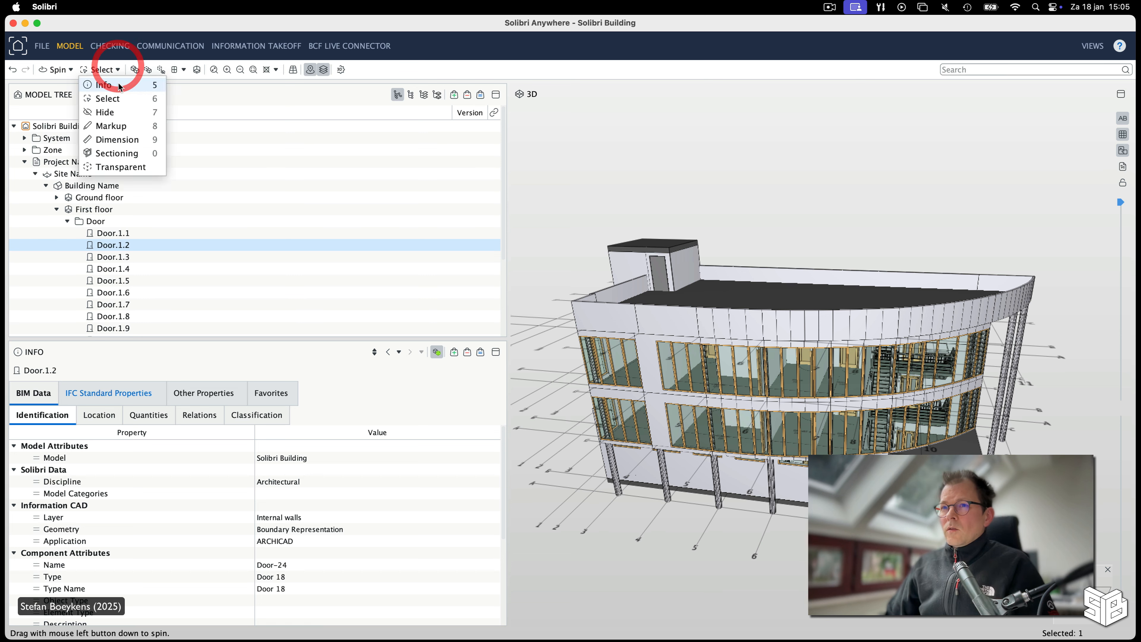
click(119, 83)
click(773, 323)
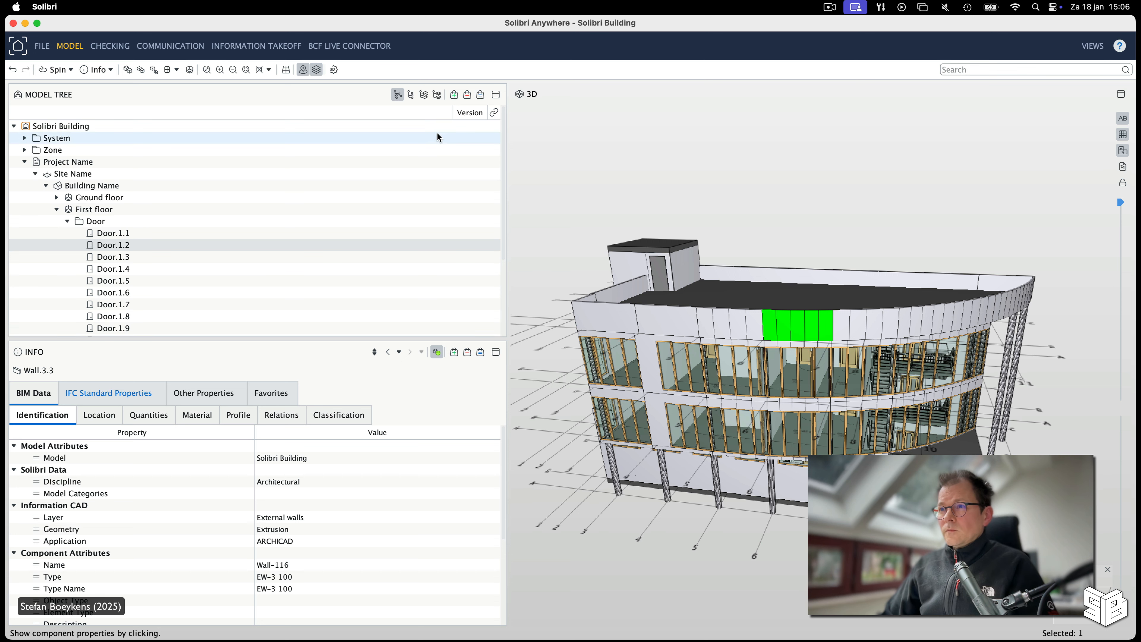
Step: Group the model tree by component type and briefly expand the Column category to view its types
click(411, 95)
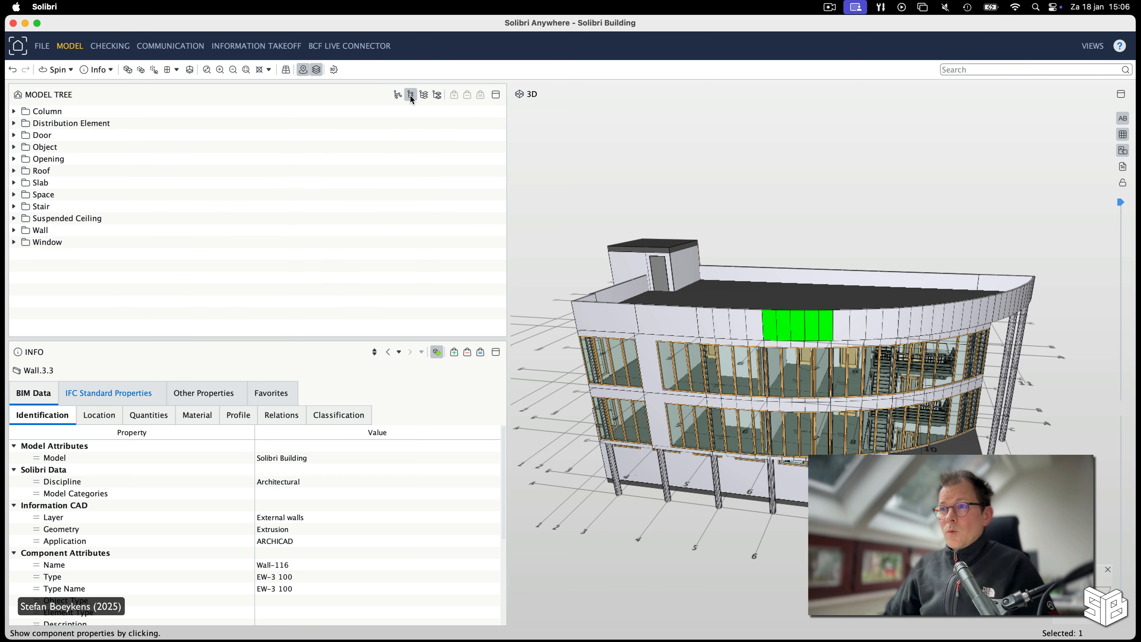
click(14, 111)
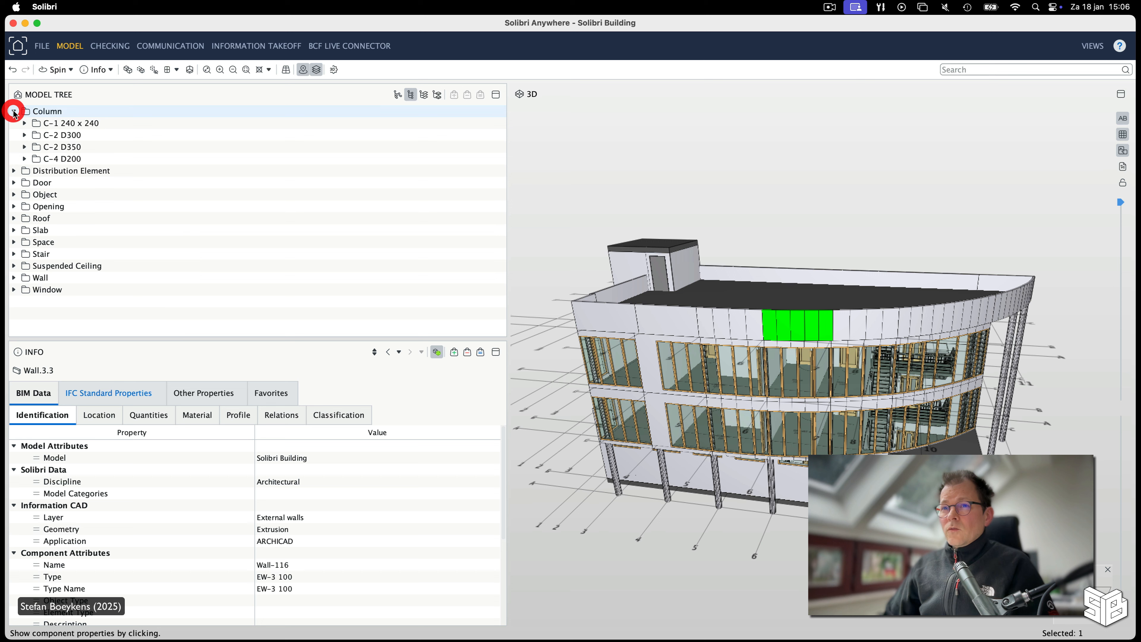
click(14, 111)
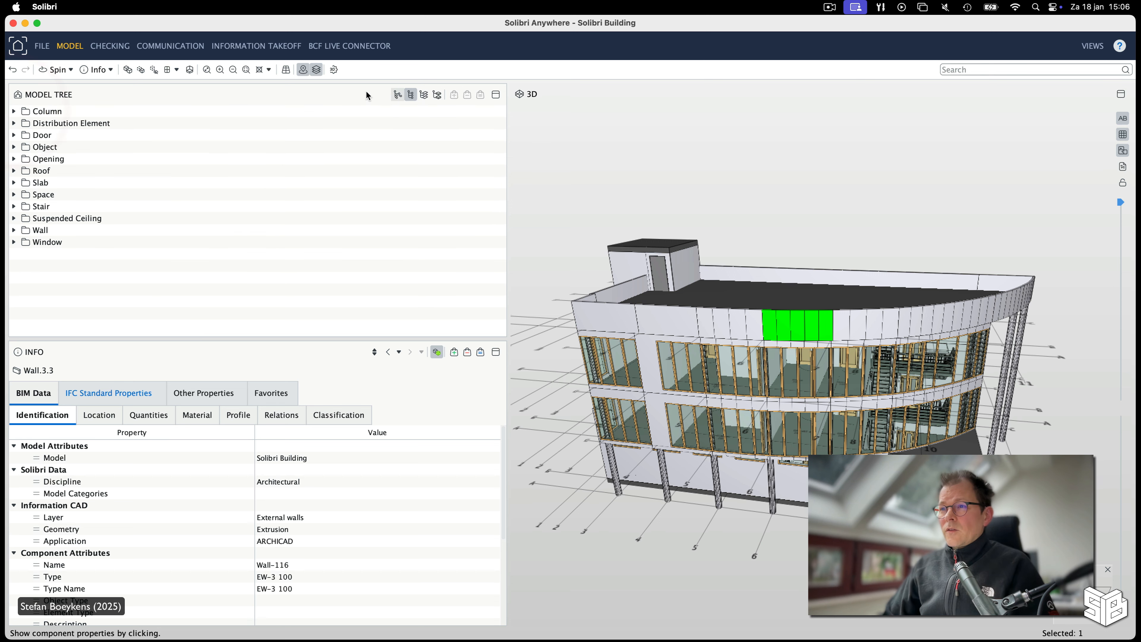
Step: Expand the Door category and its Door 18 type in the component hierarchy
click(14, 135)
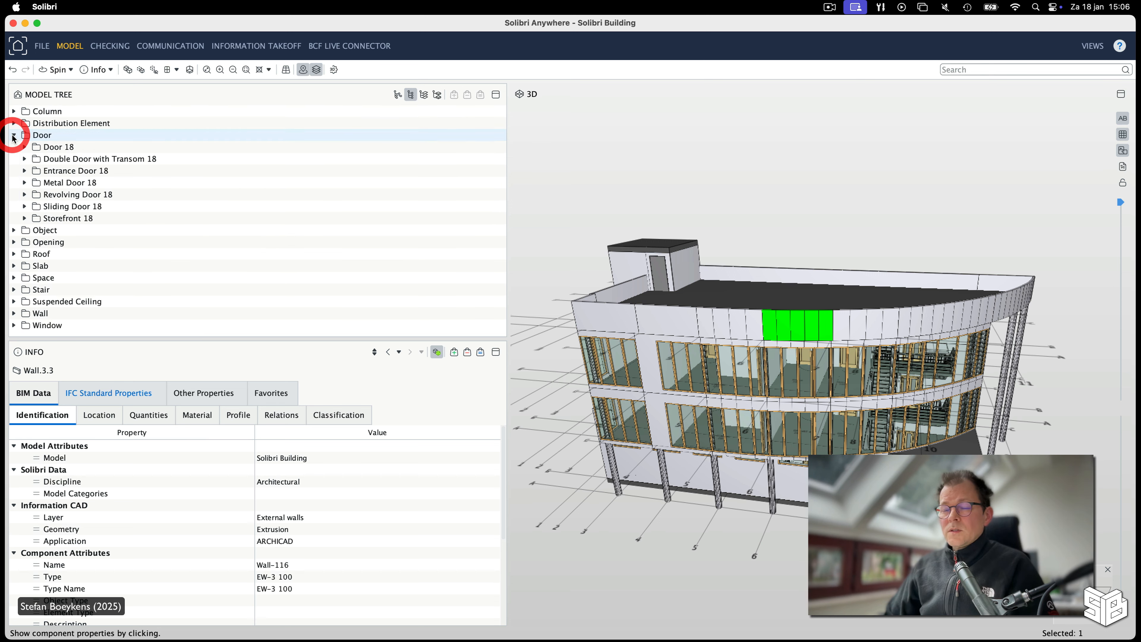
click(40, 136)
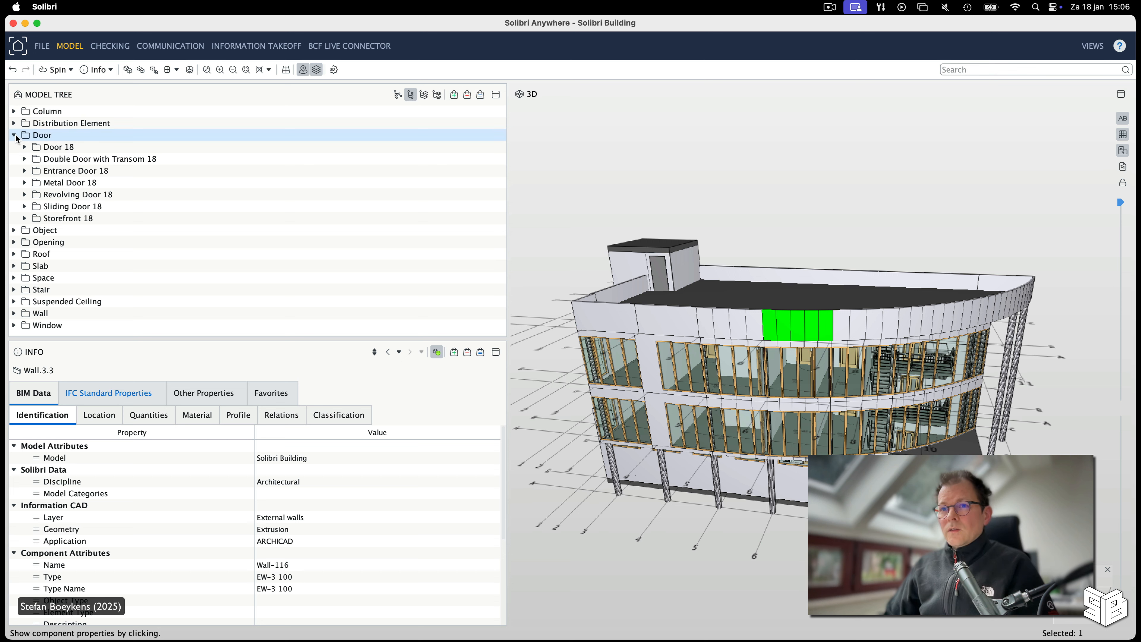
click(61, 148)
click(24, 147)
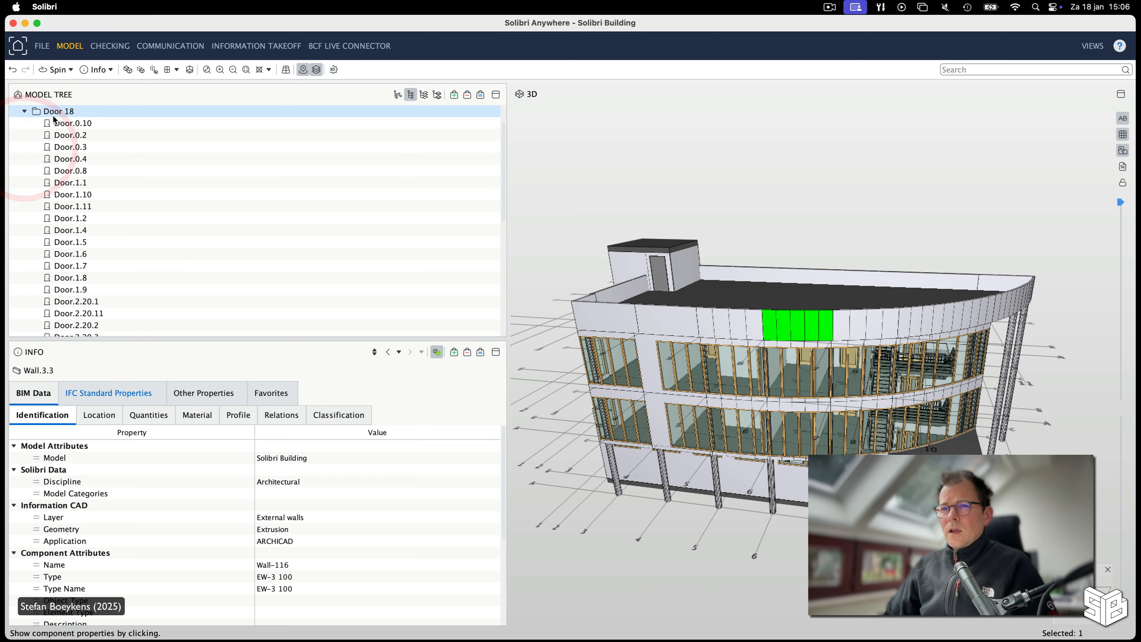
Step: Inspect the properties of Door.0.10, Door.0.2, Door.0.3 and Door.0.4, and collapse the Door 18 type
click(72, 124)
click(72, 135)
click(73, 147)
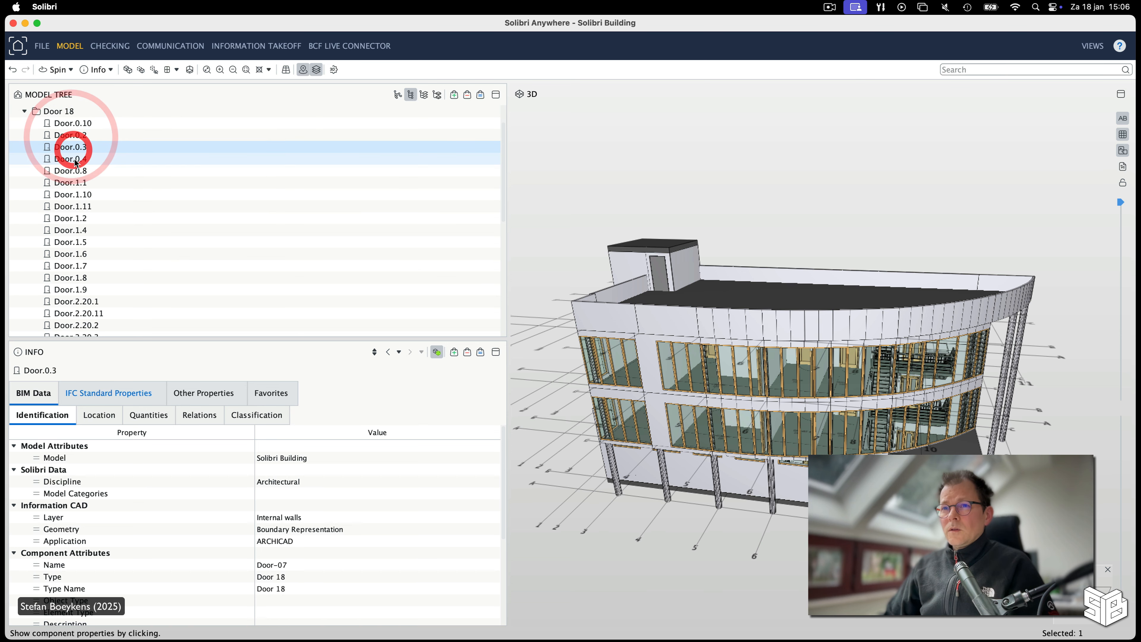
click(75, 160)
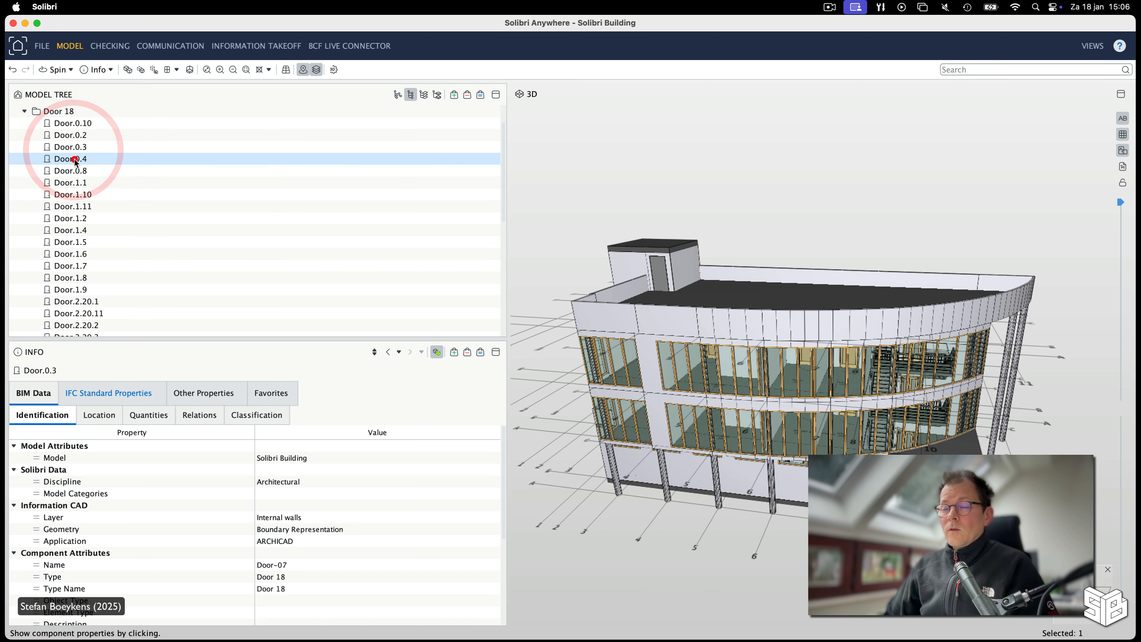
click(60, 113)
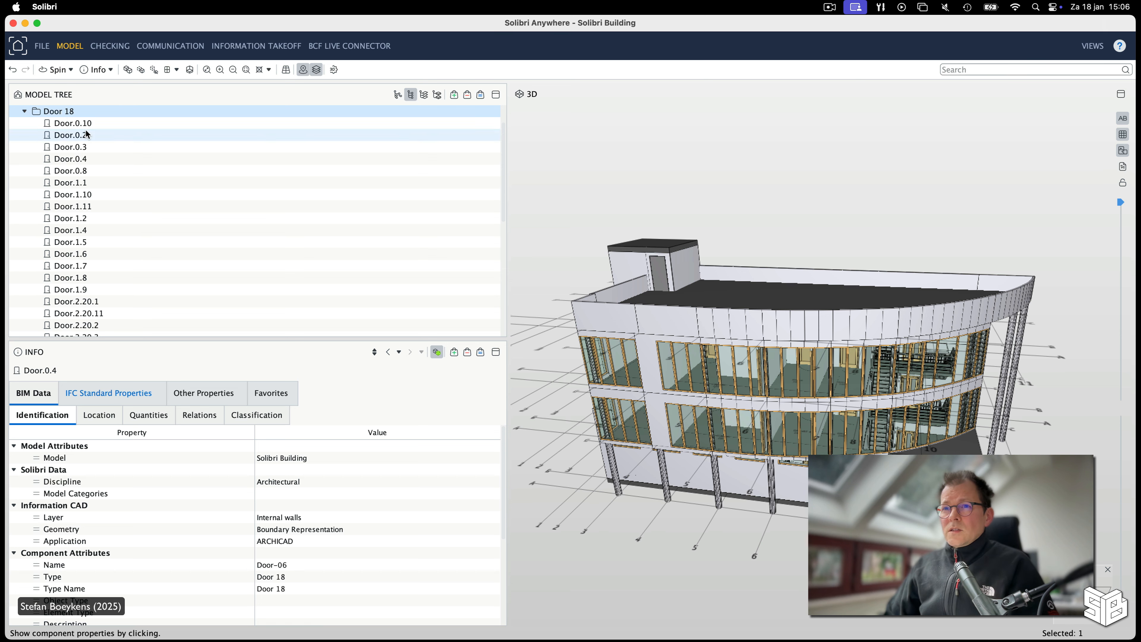
scroll(57, 147, up, 3)
click(24, 146)
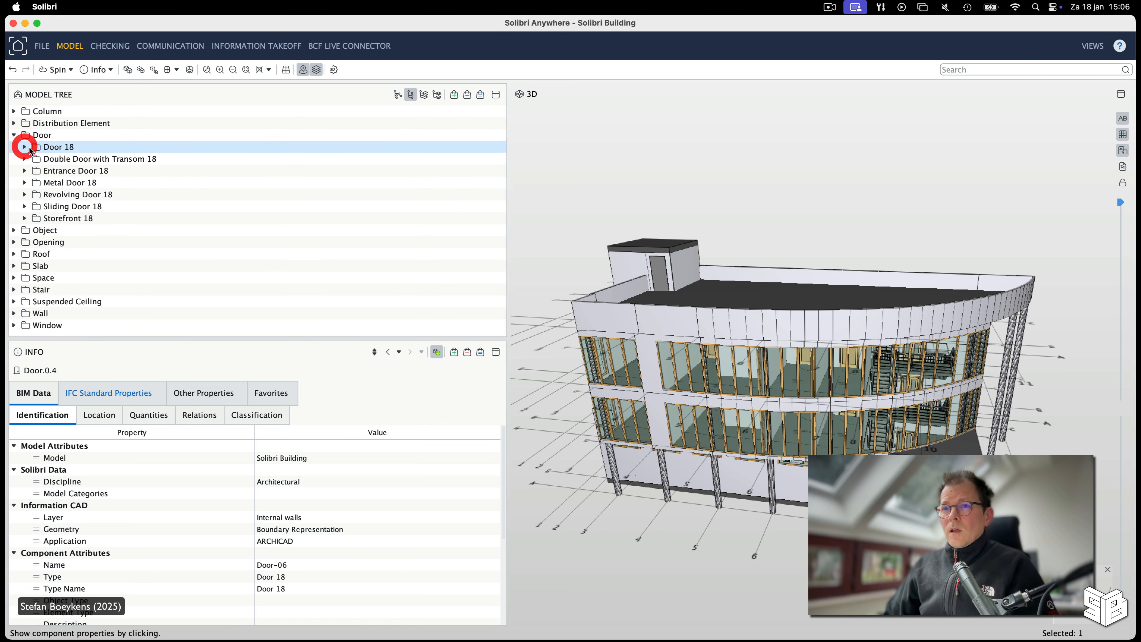
Step: Expand the Metal Door 18 type, inspect its individual doors and select all of them from Door.0.1 to Door.2.20.10
click(61, 183)
click(25, 183)
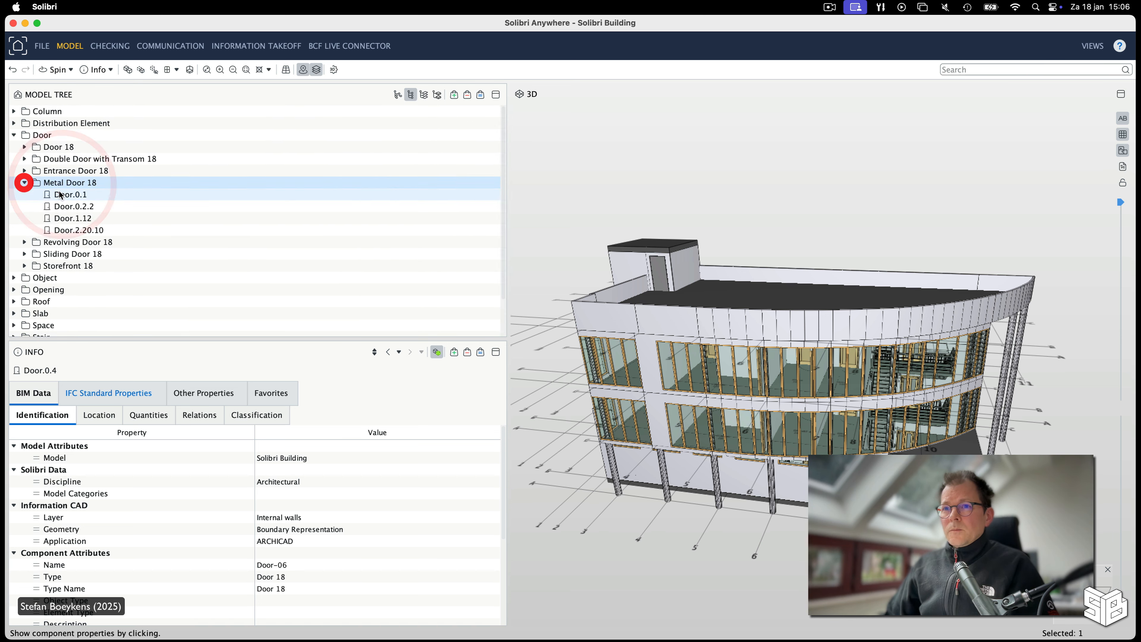
click(68, 195)
click(74, 206)
click(79, 229)
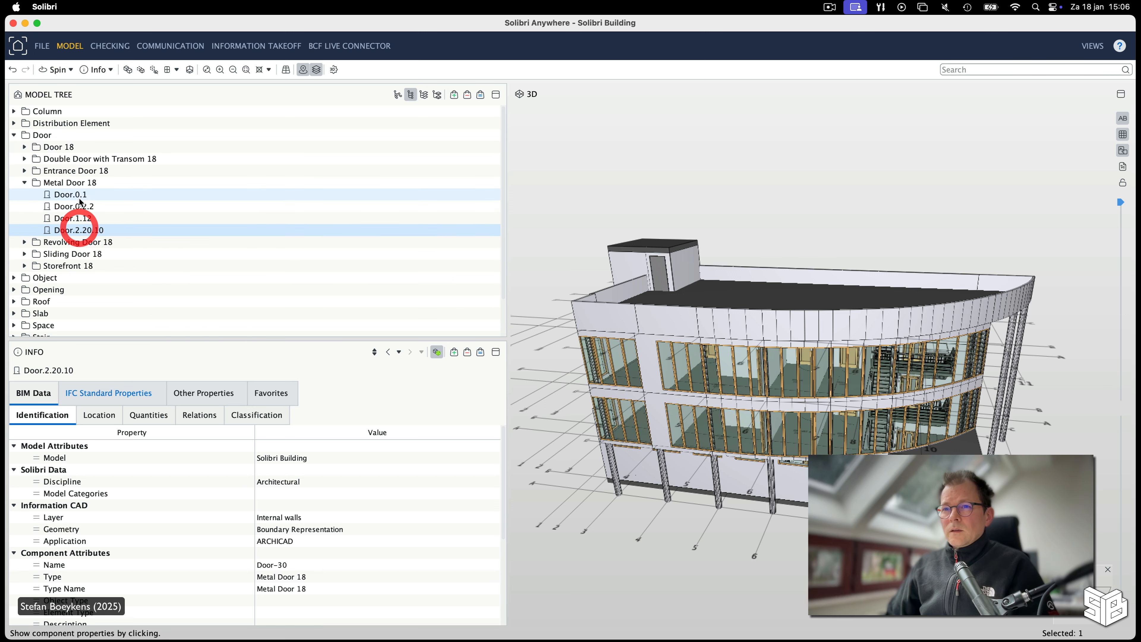
click(80, 197)
shift+click(88, 230)
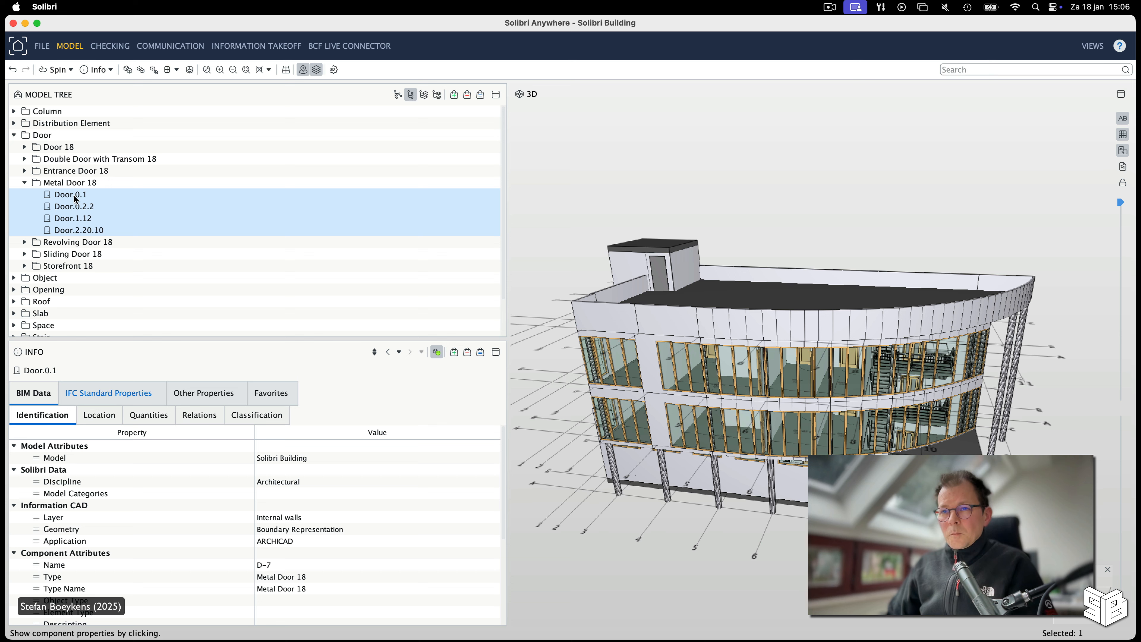
Step: Select the Door category and the single door Door.0.1, and collapse the Metal Door 18 and Door groups
click(43, 135)
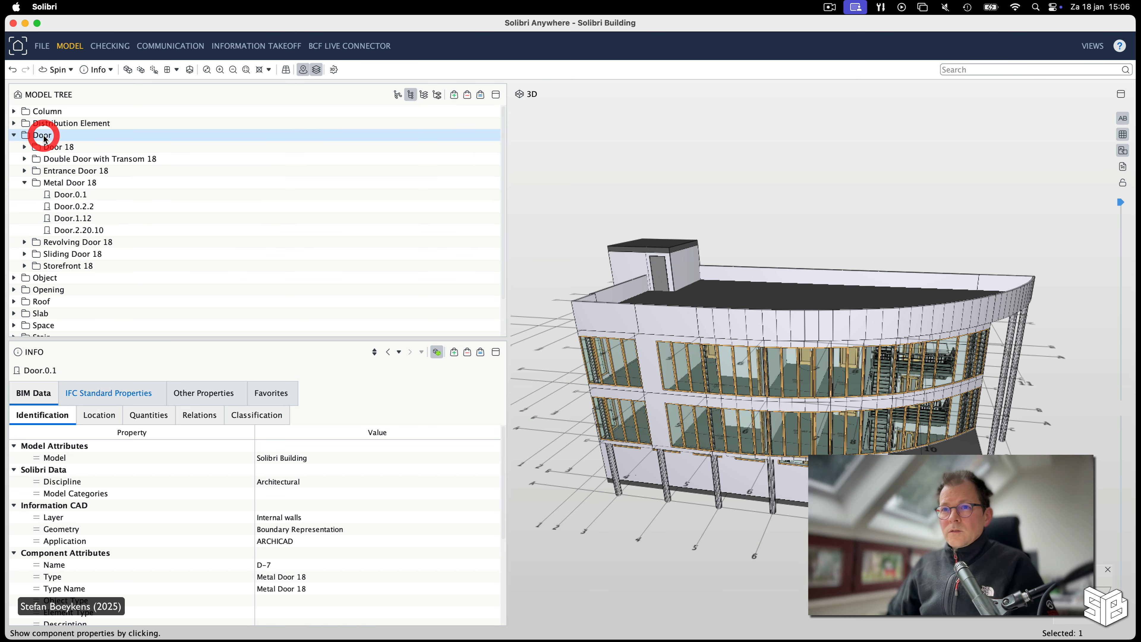
click(76, 195)
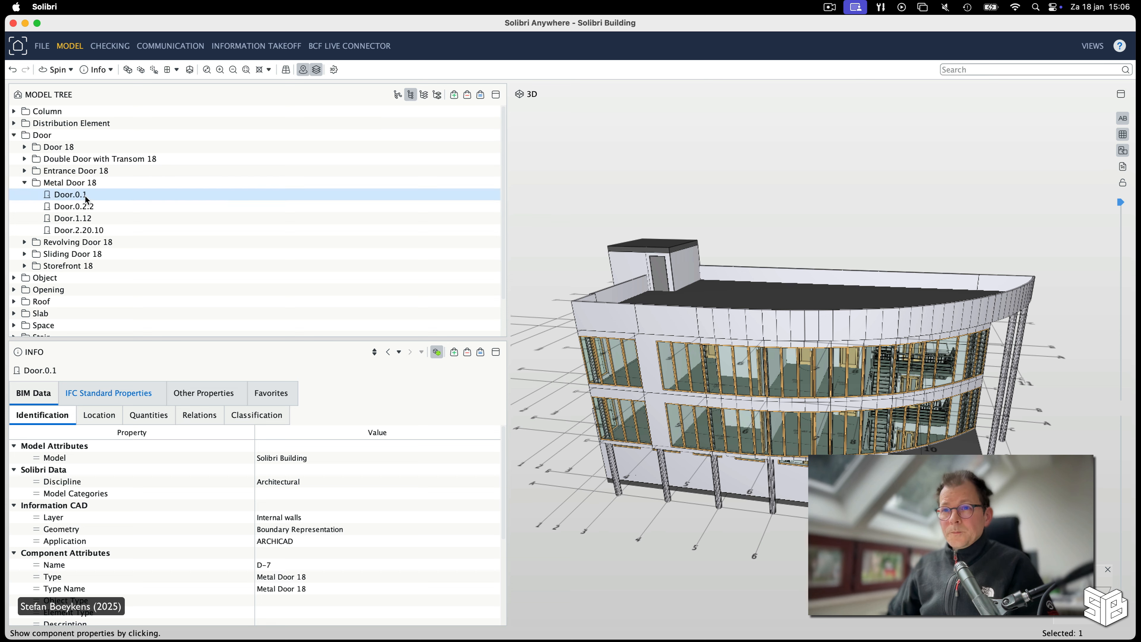
click(24, 182)
click(13, 136)
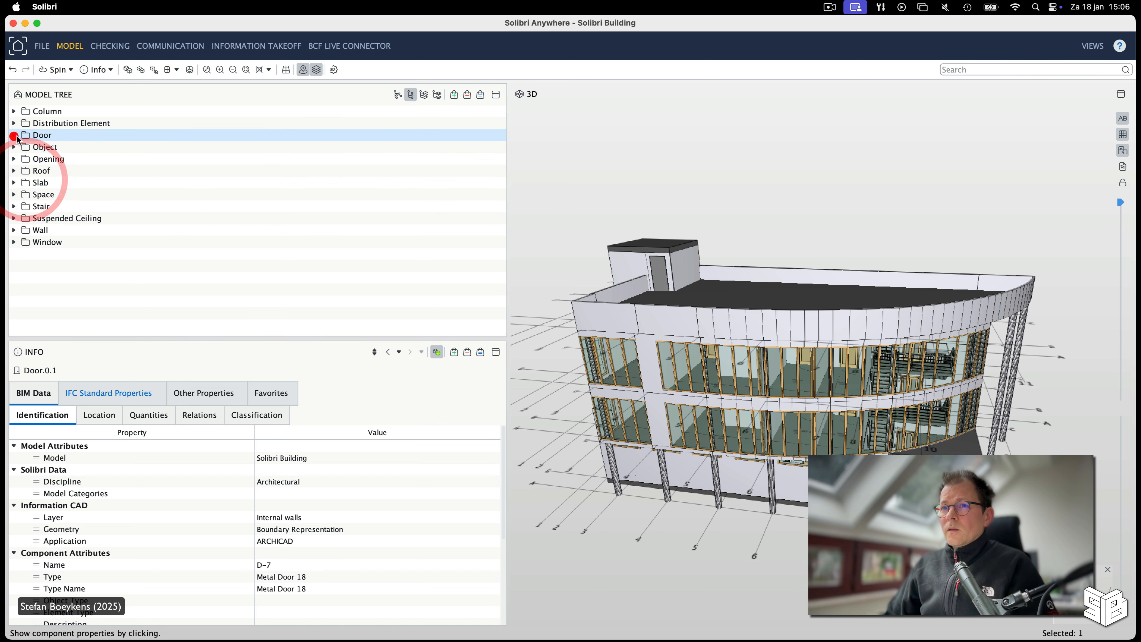
Step: Group the model tree by layer, expand the OBJECTS and Internal walls layers, and inspect the Columns and Slabs layers
click(424, 95)
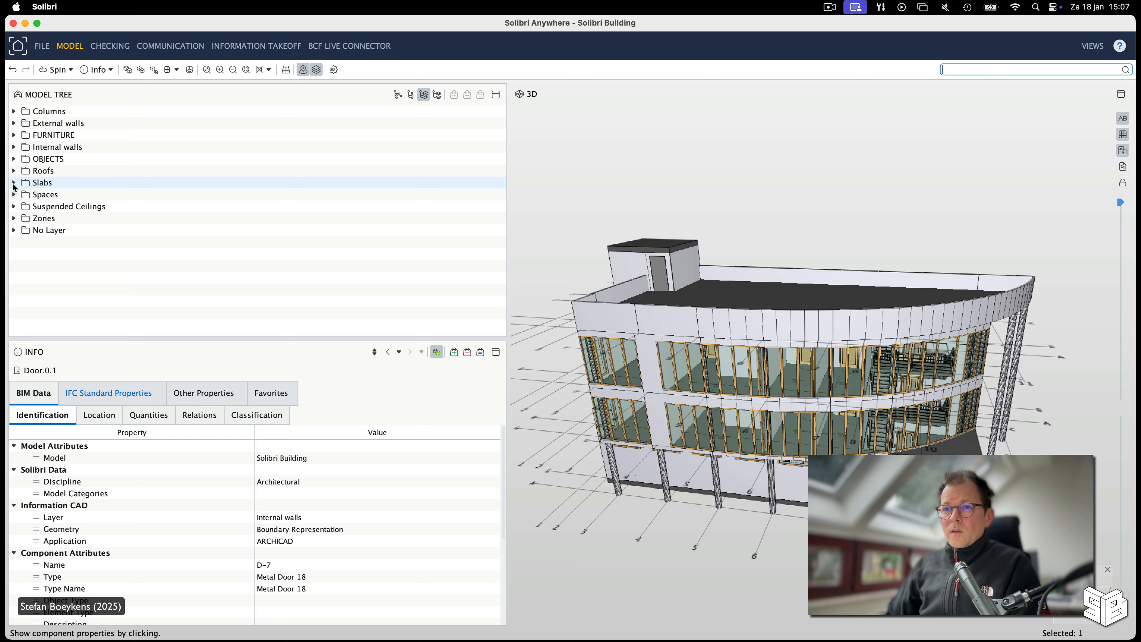
click(14, 159)
click(13, 147)
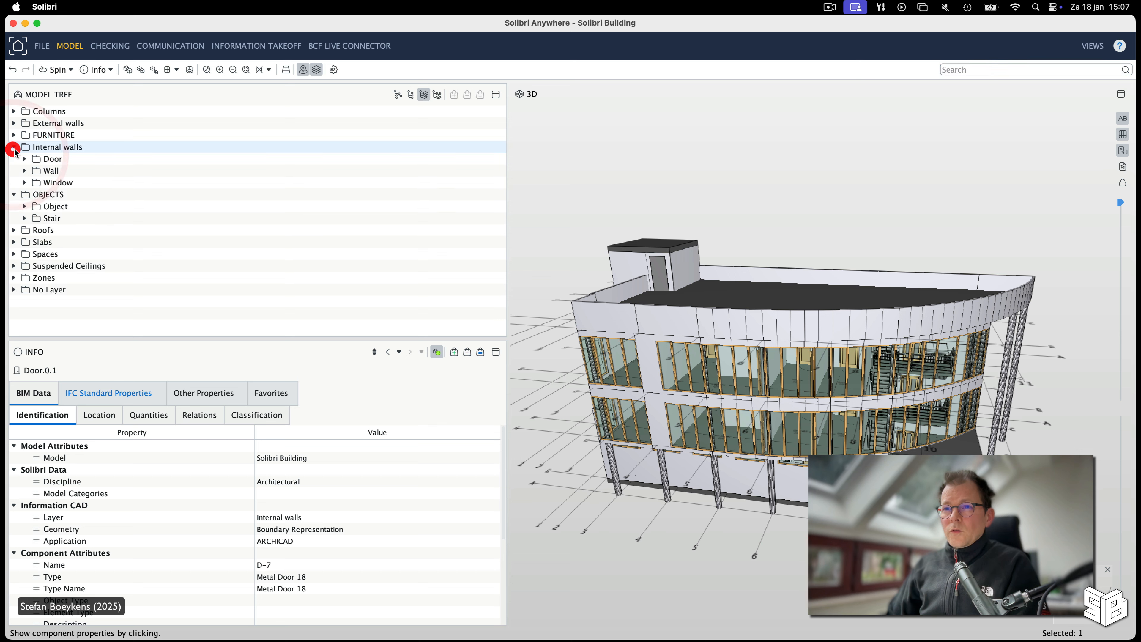
click(52, 112)
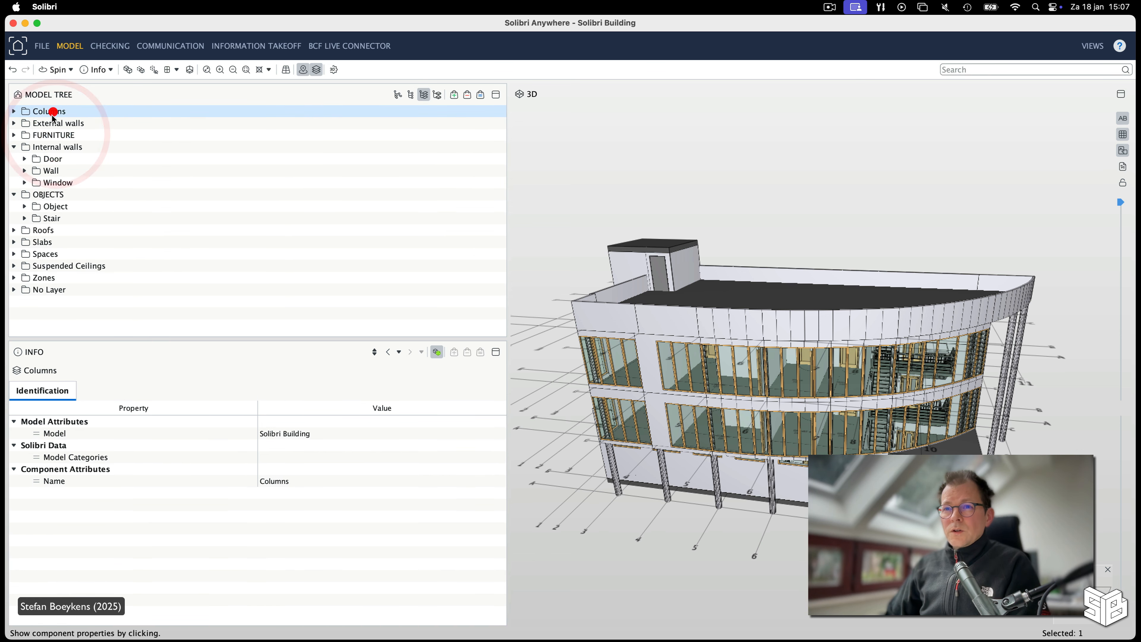
click(39, 242)
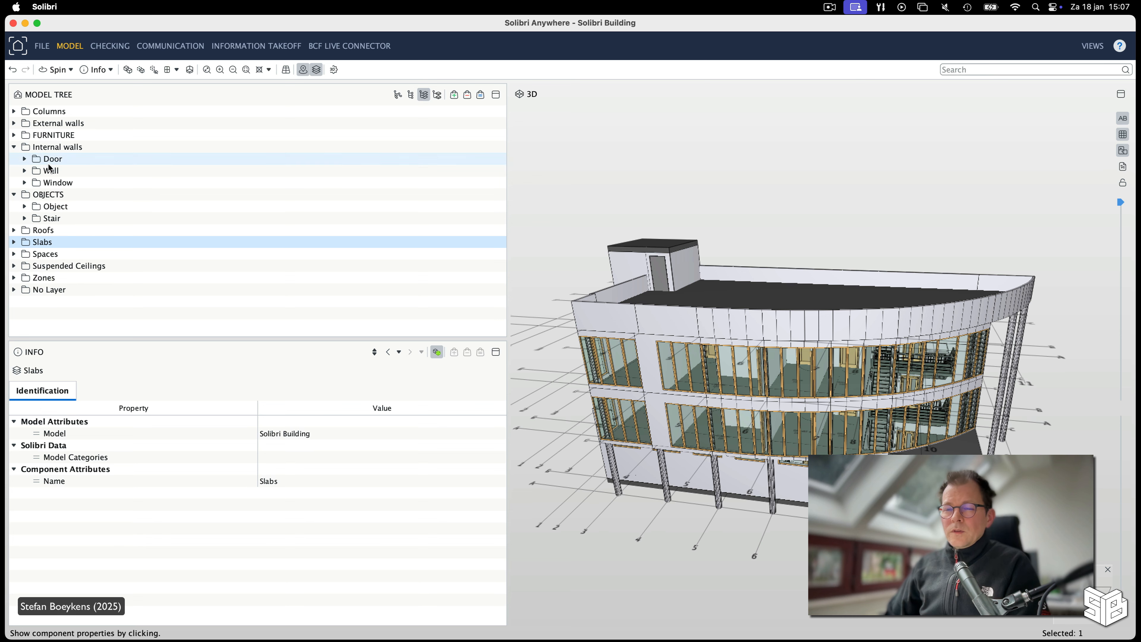
Step: Collapse the Internal walls and OBJECTS layers, and compare the component type grouping with the layer grouping
click(14, 147)
click(14, 159)
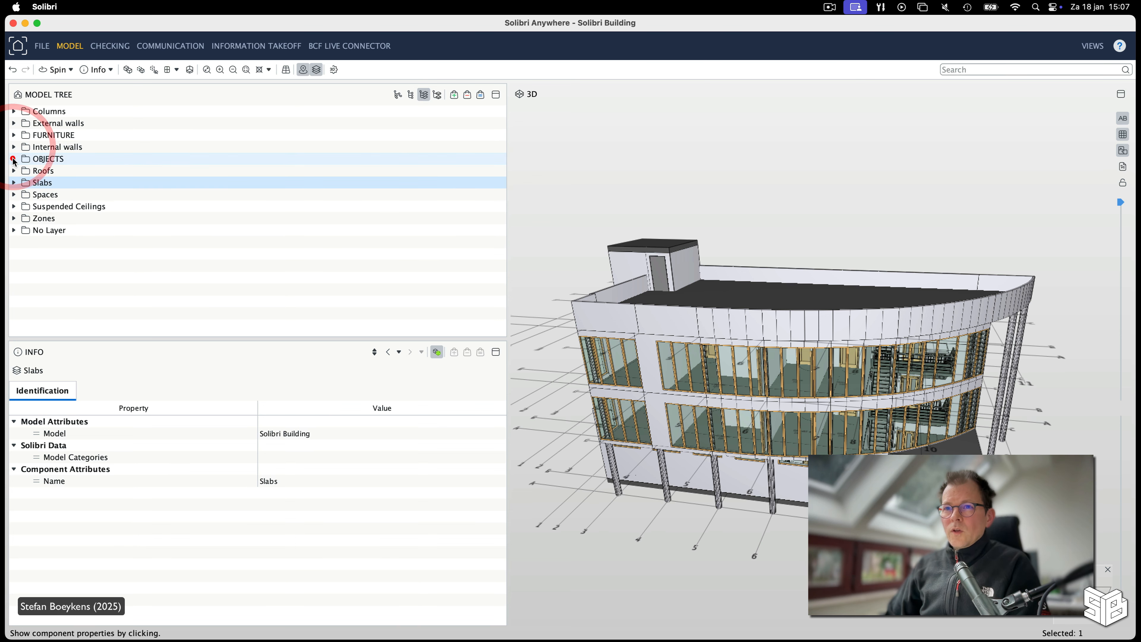
click(411, 95)
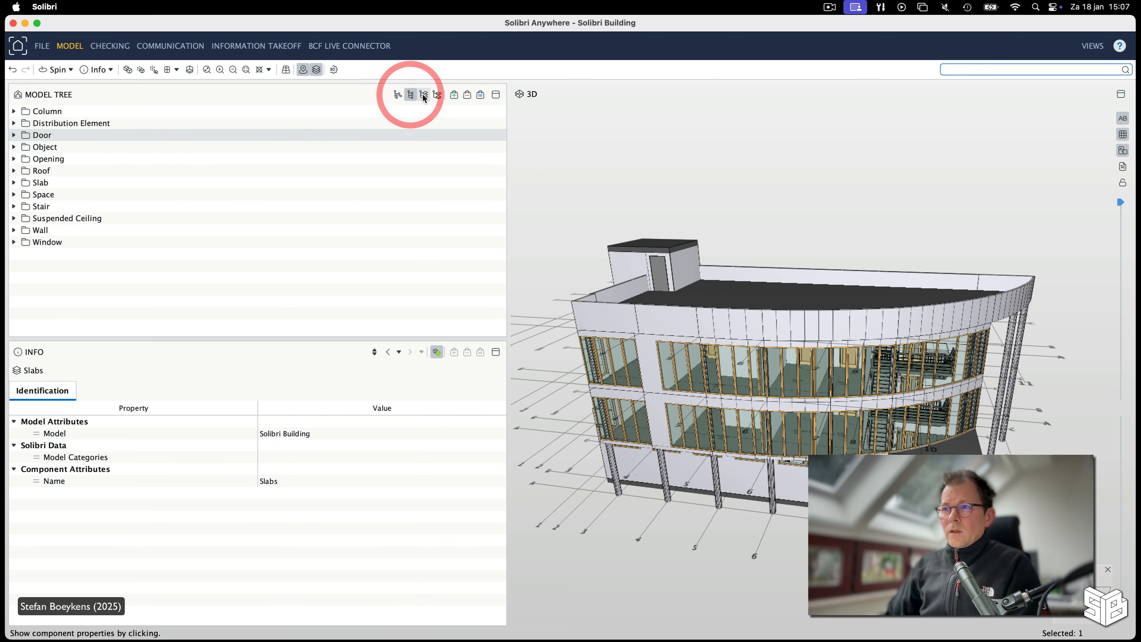
click(424, 94)
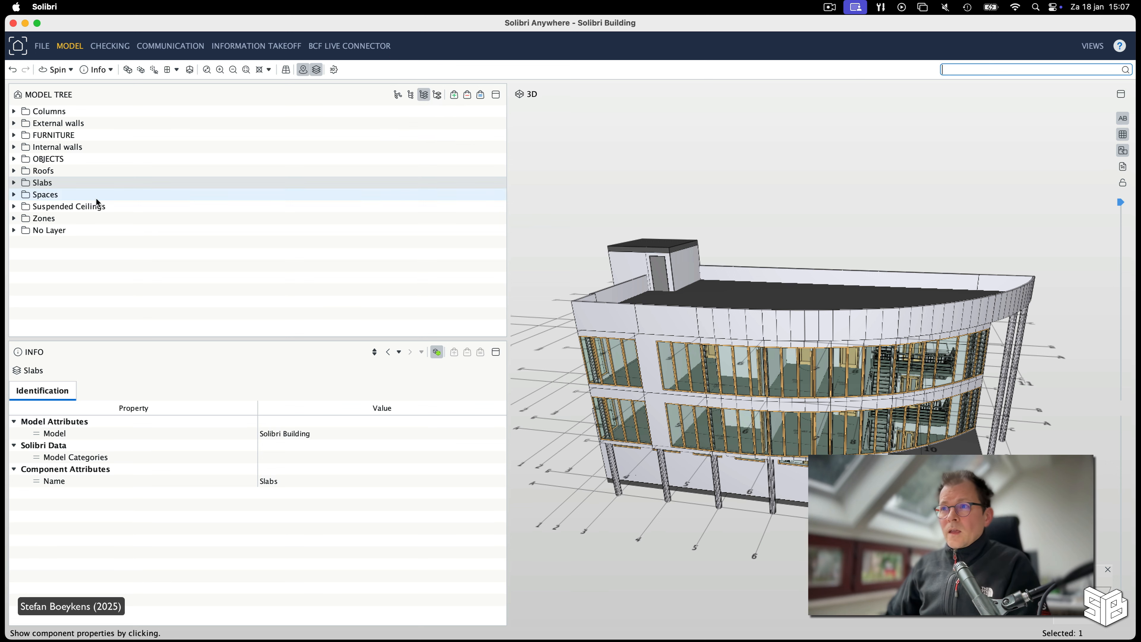
Step: Expand the Slabs layer and its Slab group, inspect slabs Slab.1.19.1, Slab.3.1, Slab.0.1 and Slab.2.1, and collapse the layer
click(13, 183)
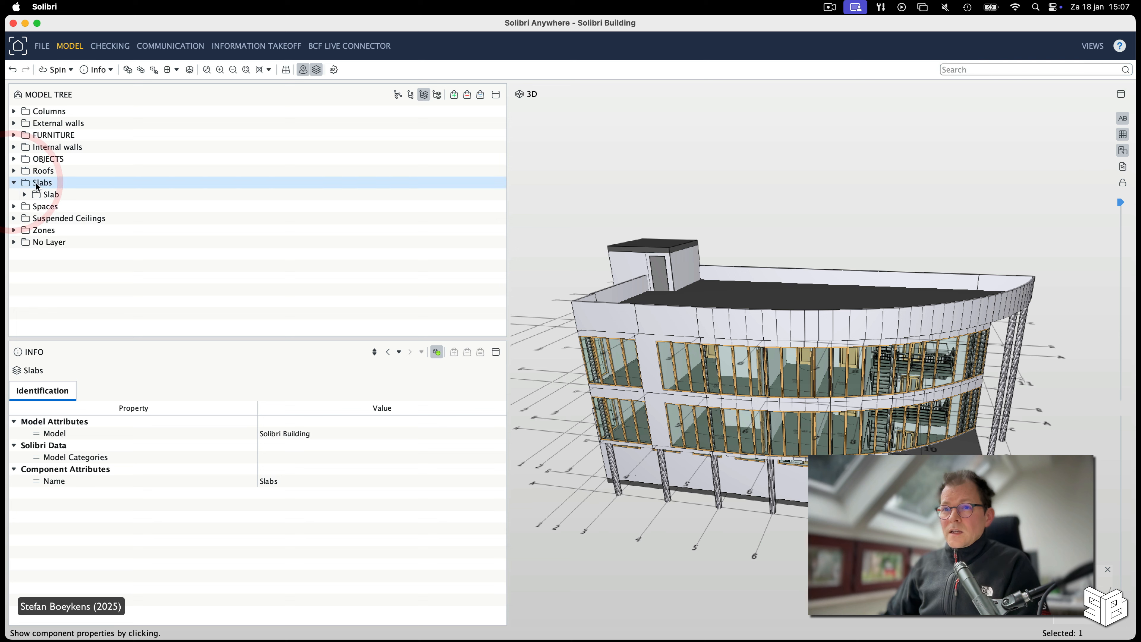
click(25, 194)
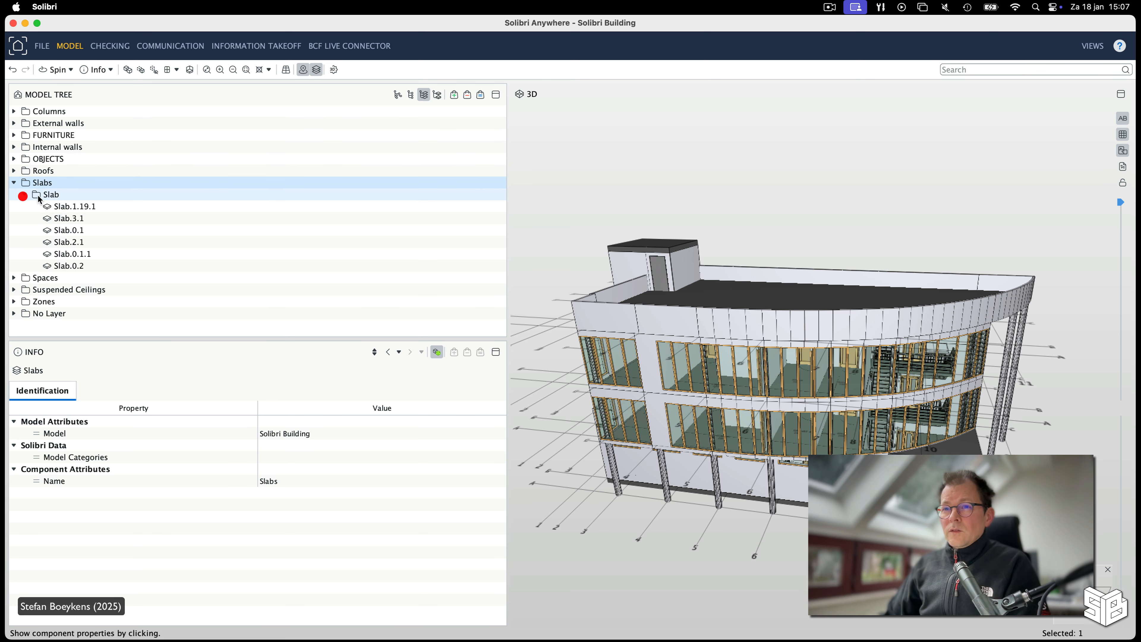
click(75, 207)
click(69, 219)
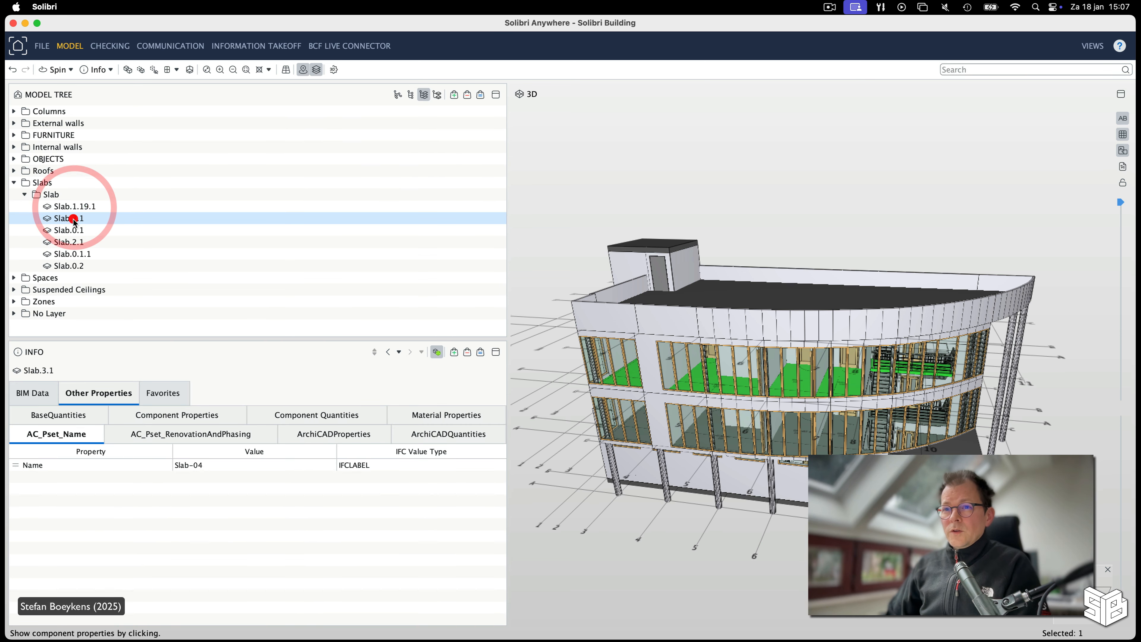
click(71, 230)
click(75, 243)
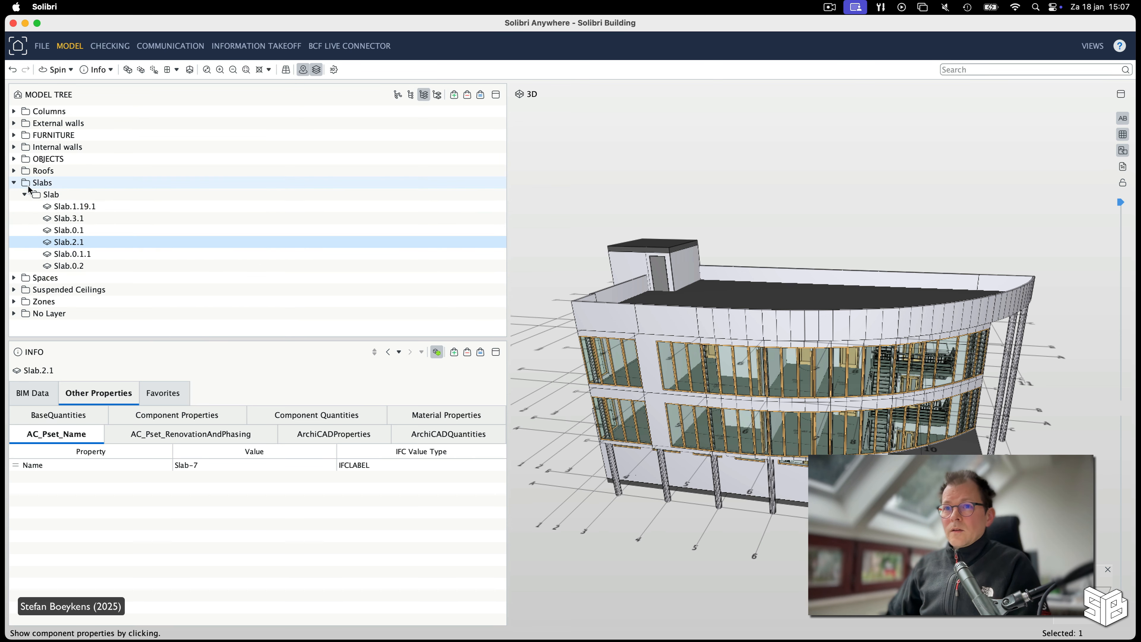
click(13, 184)
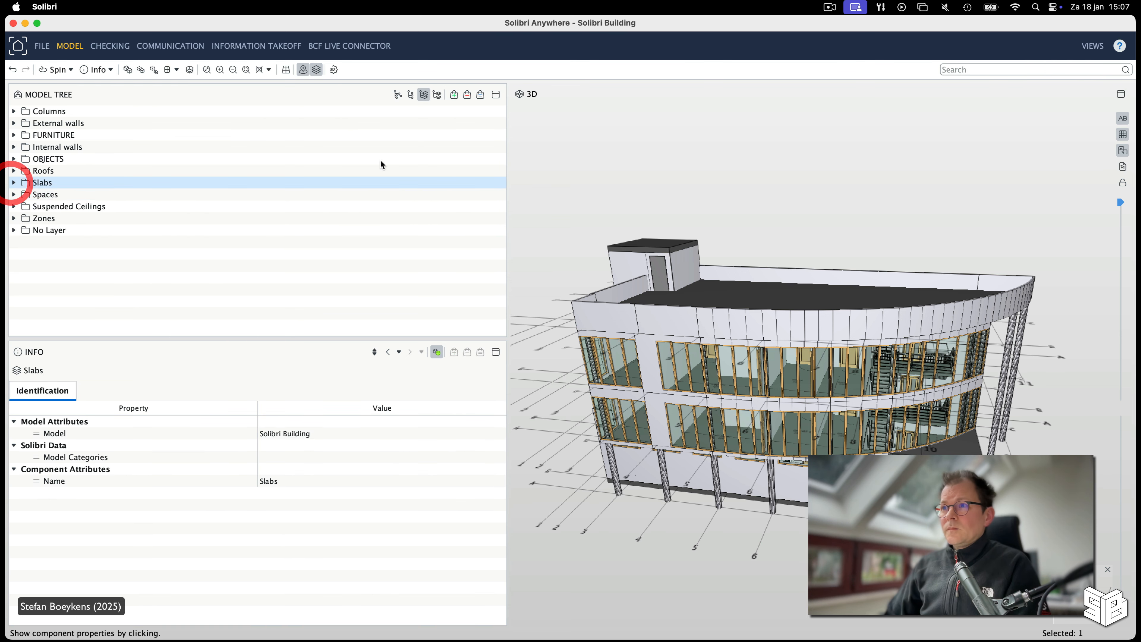
Step: Group the model tree by floor, inspect the base quantities of the Roof and Ground floor, and expand the Ground floor
click(439, 95)
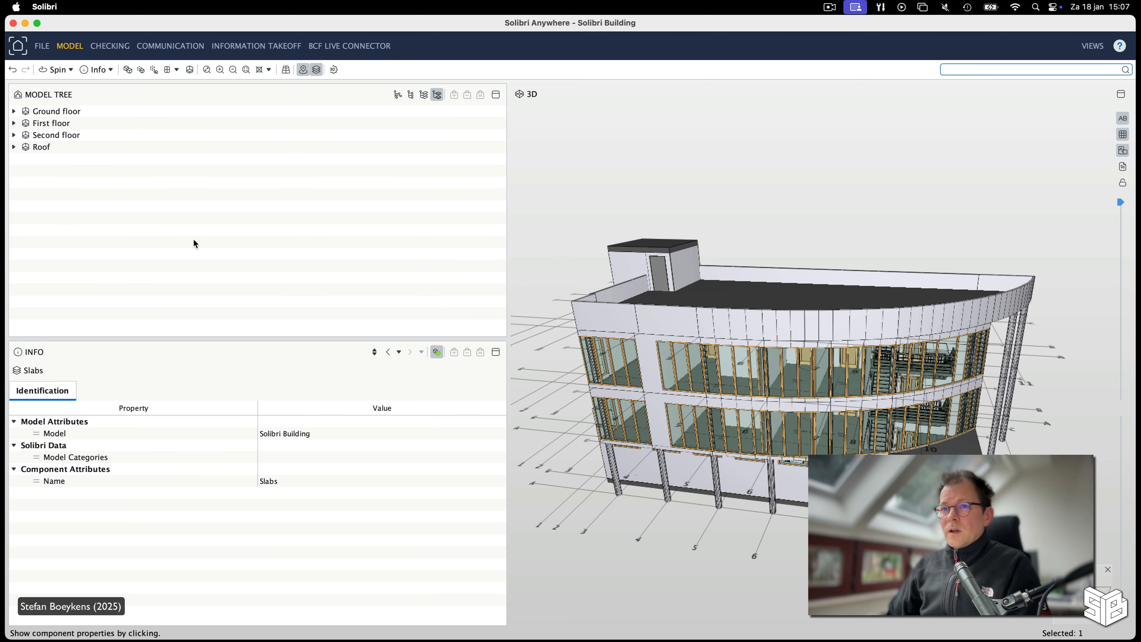
click(40, 147)
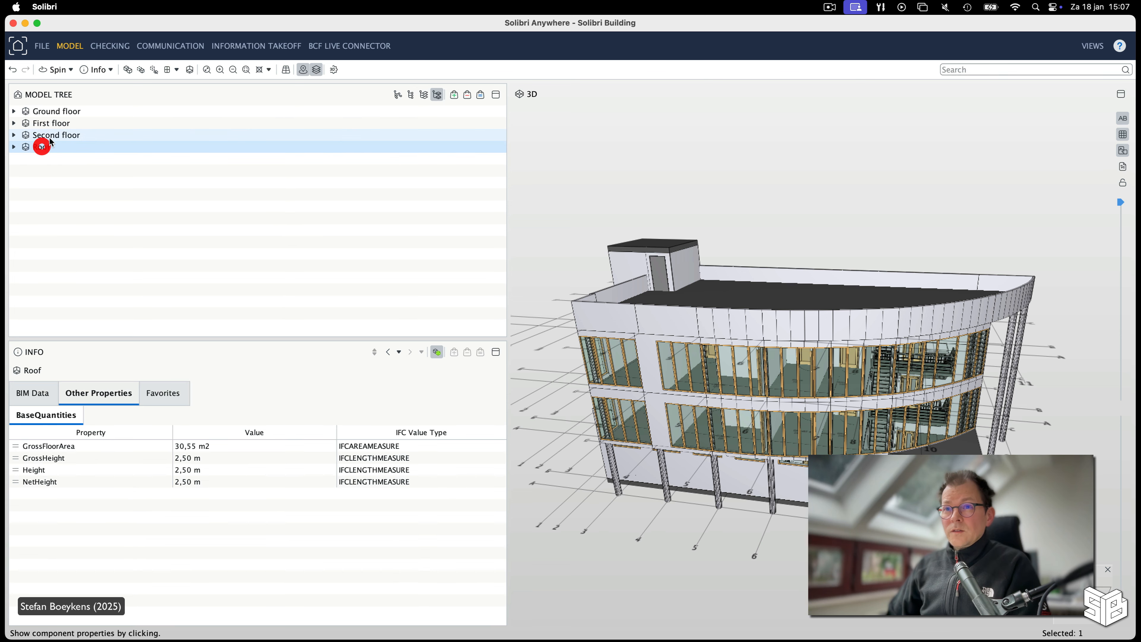
click(45, 112)
click(13, 112)
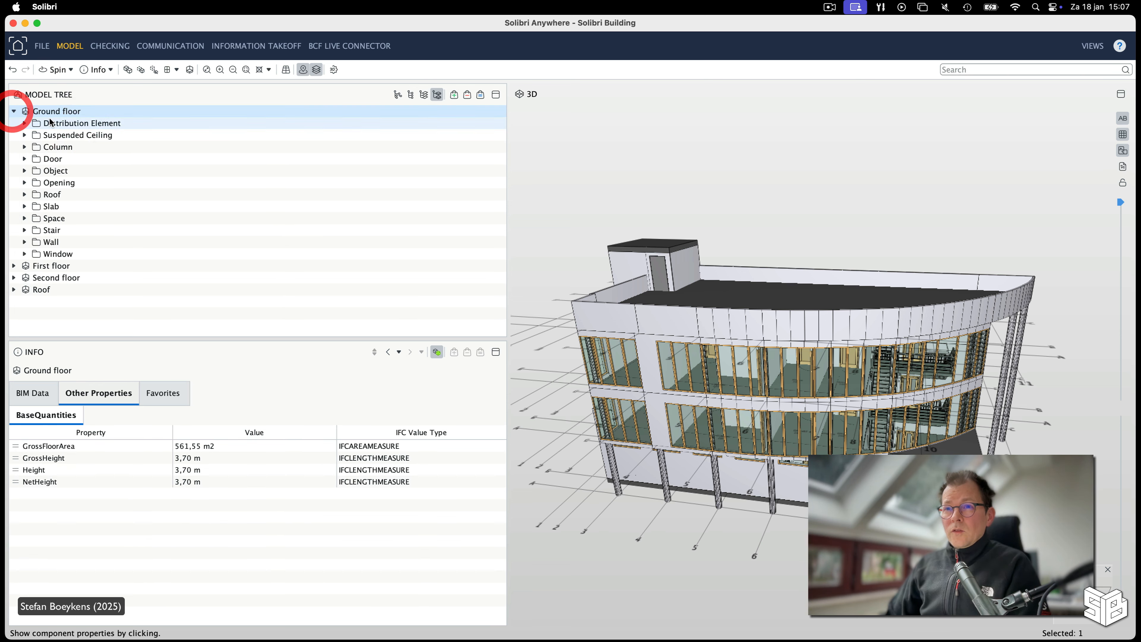
Step: Inspect a distribution element on the Ground floor, and collapse the Distribution Element group and the floor
click(67, 123)
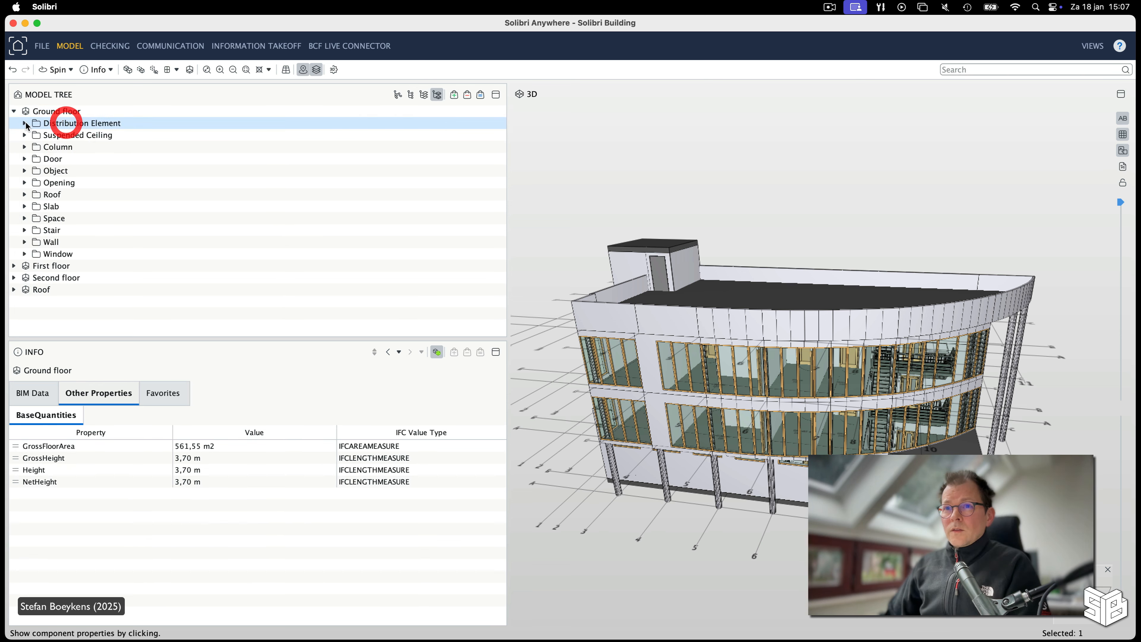
click(25, 123)
click(79, 147)
click(24, 123)
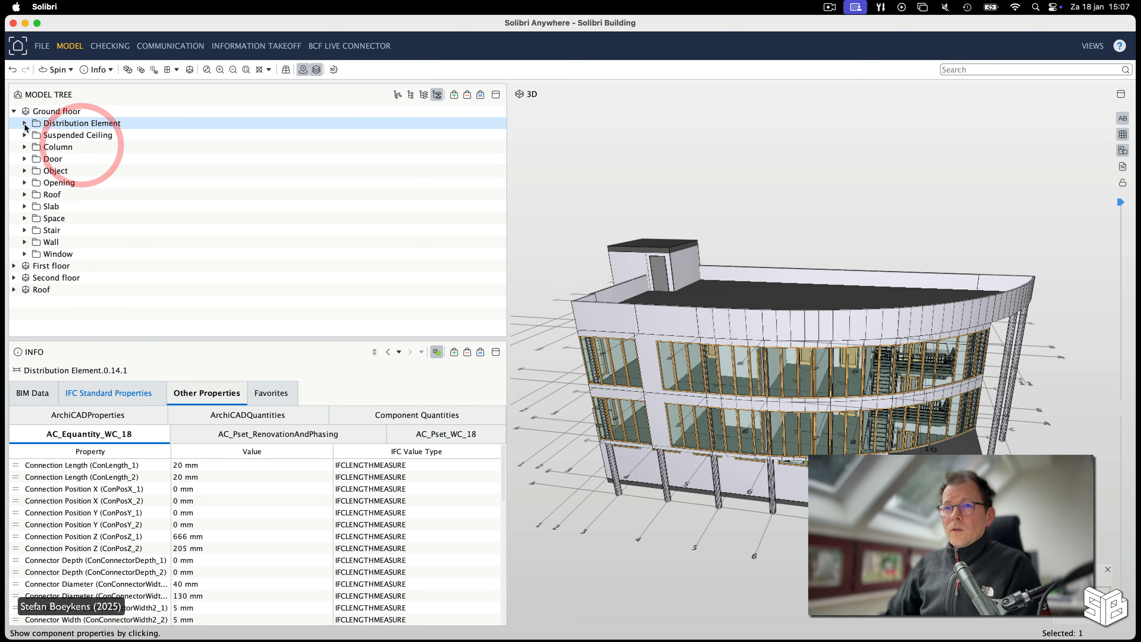
click(14, 112)
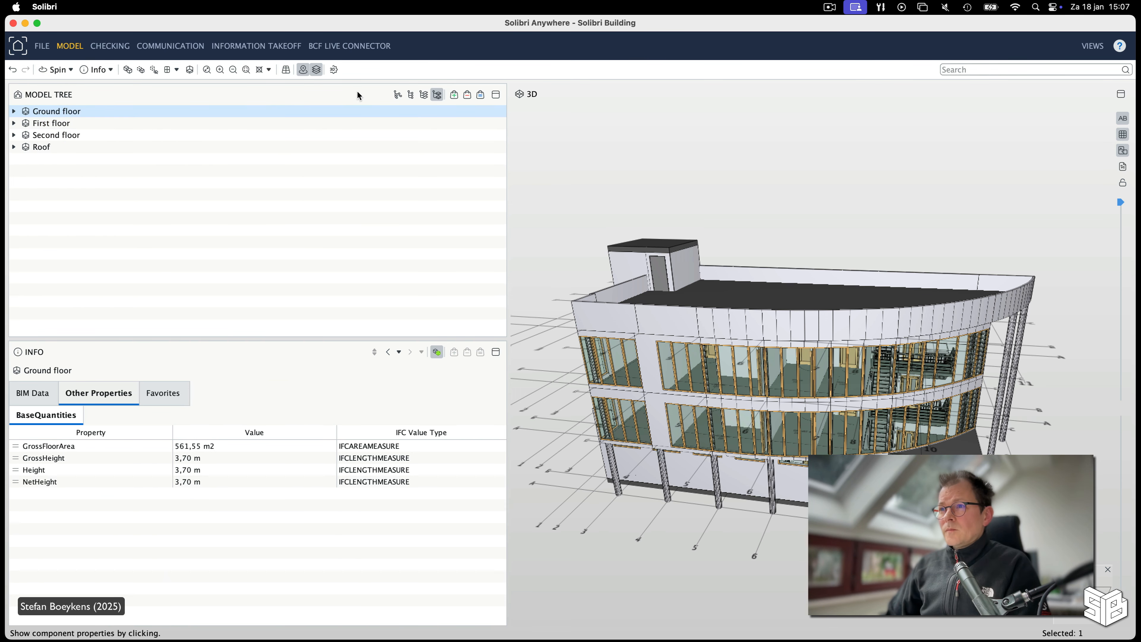
Step: Return the model tree to the spatial hierarchy, collapse the First floor, and inspect the Solibri Building and Building Name entries
click(399, 95)
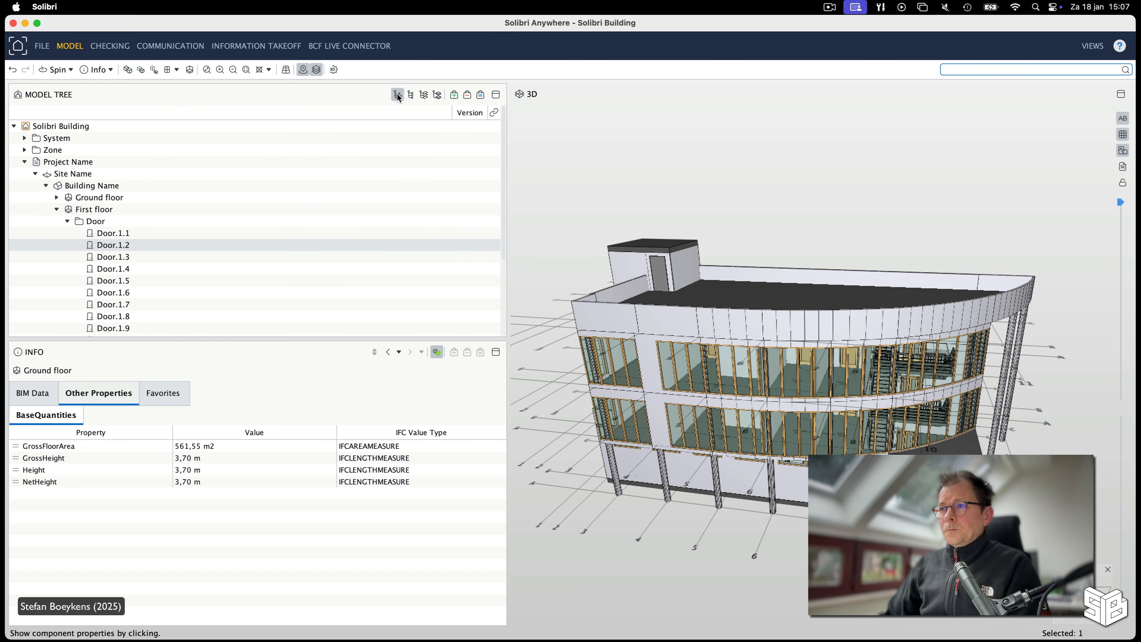
click(57, 209)
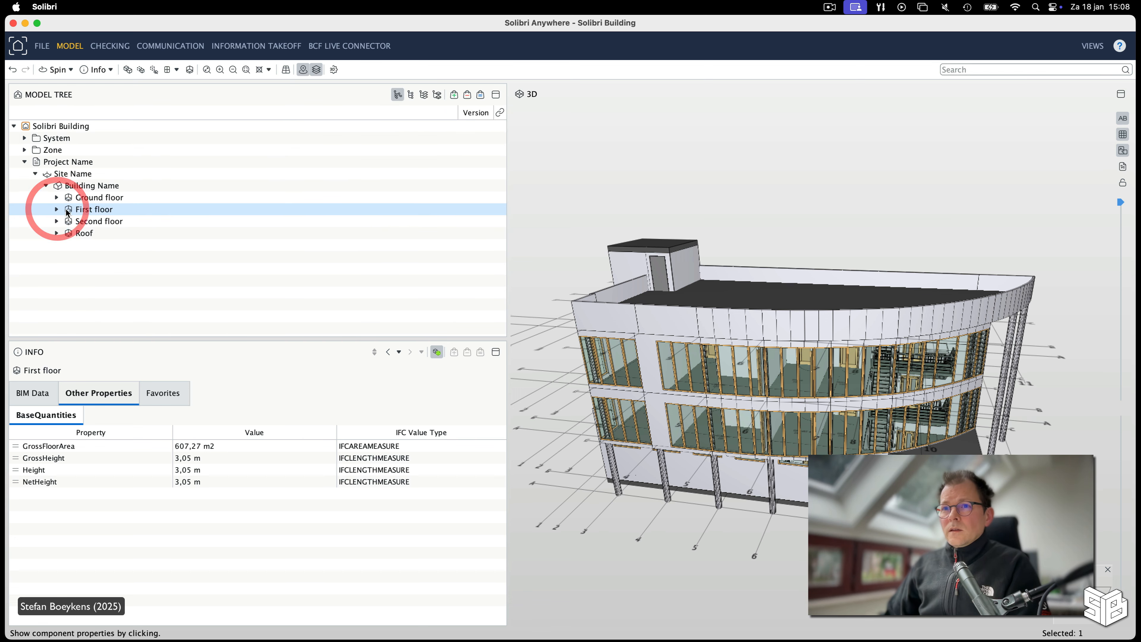
click(51, 126)
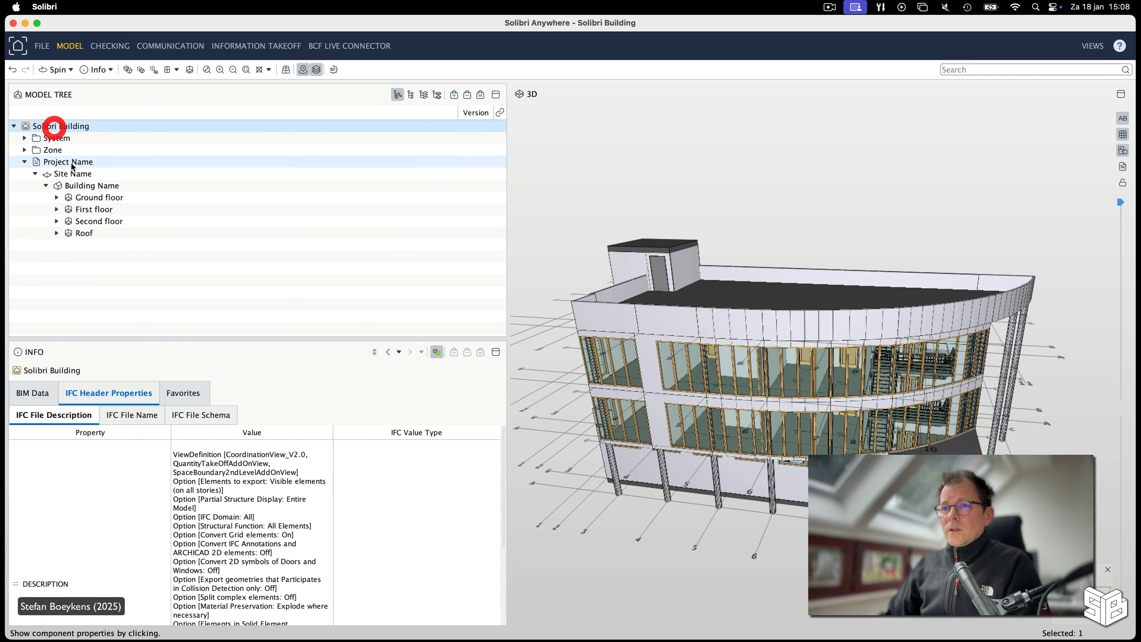
click(85, 187)
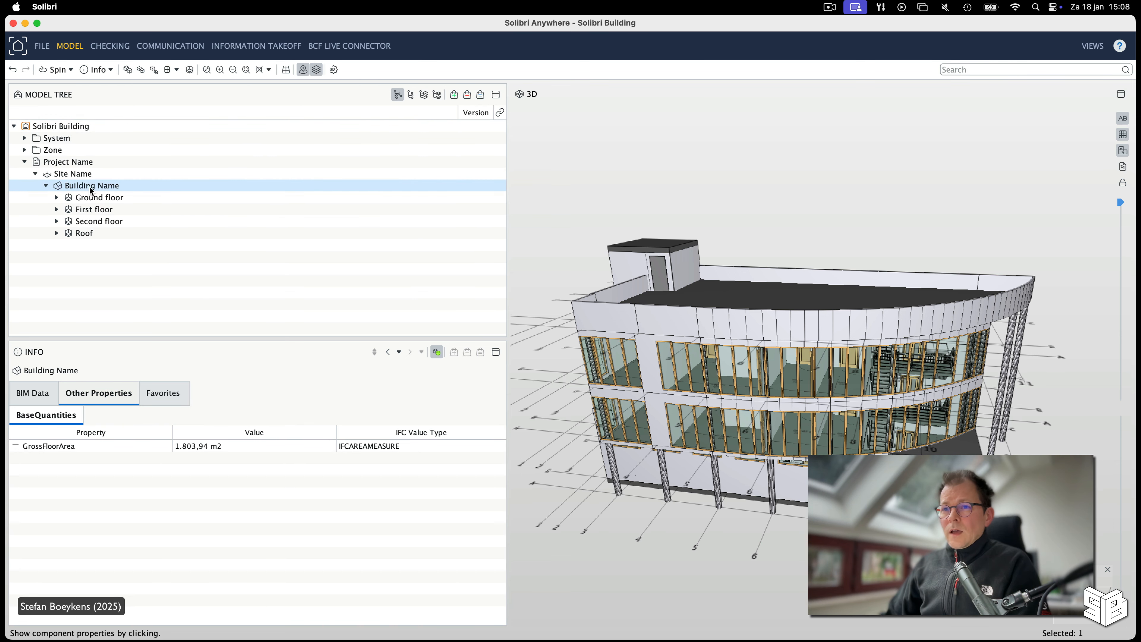
Step: Inspect the Ground floor's base quantities and its BIM Data identification properties
click(90, 198)
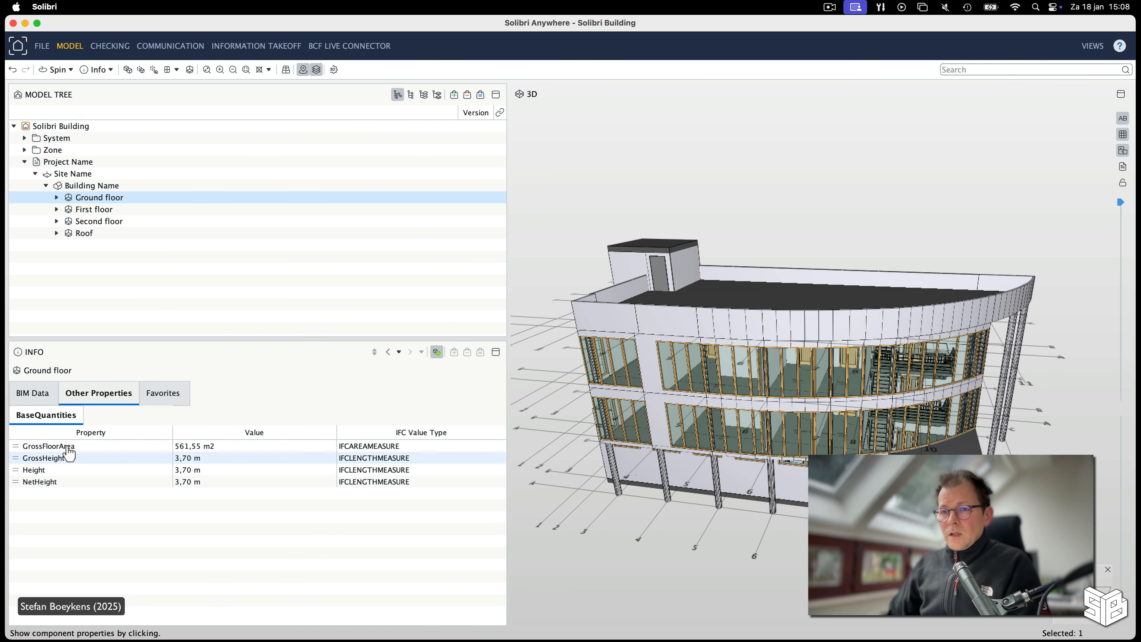
click(32, 392)
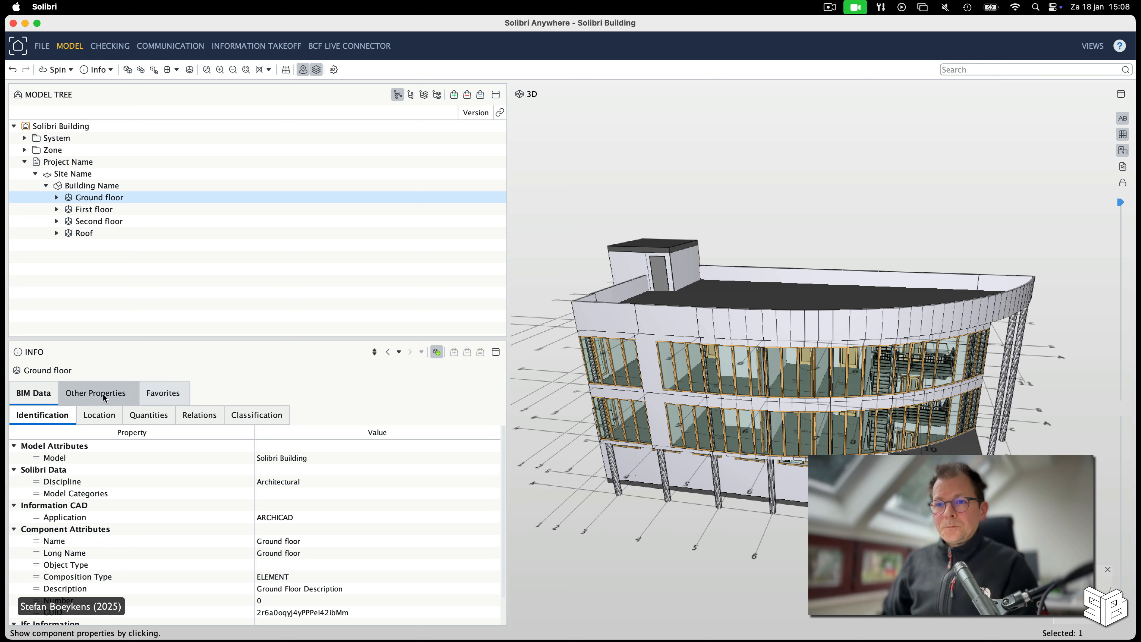
click(37, 391)
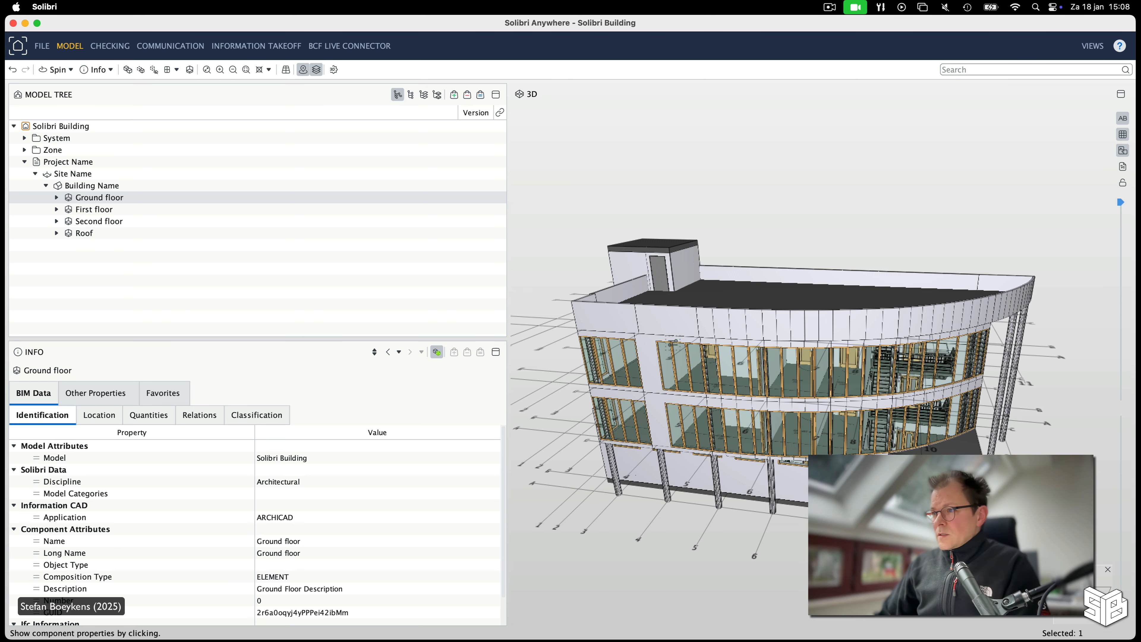
Step: Select the external wall Wall.2.20.16 in the 3D model and examine its IFC type, schema and predefined type
click(649, 358)
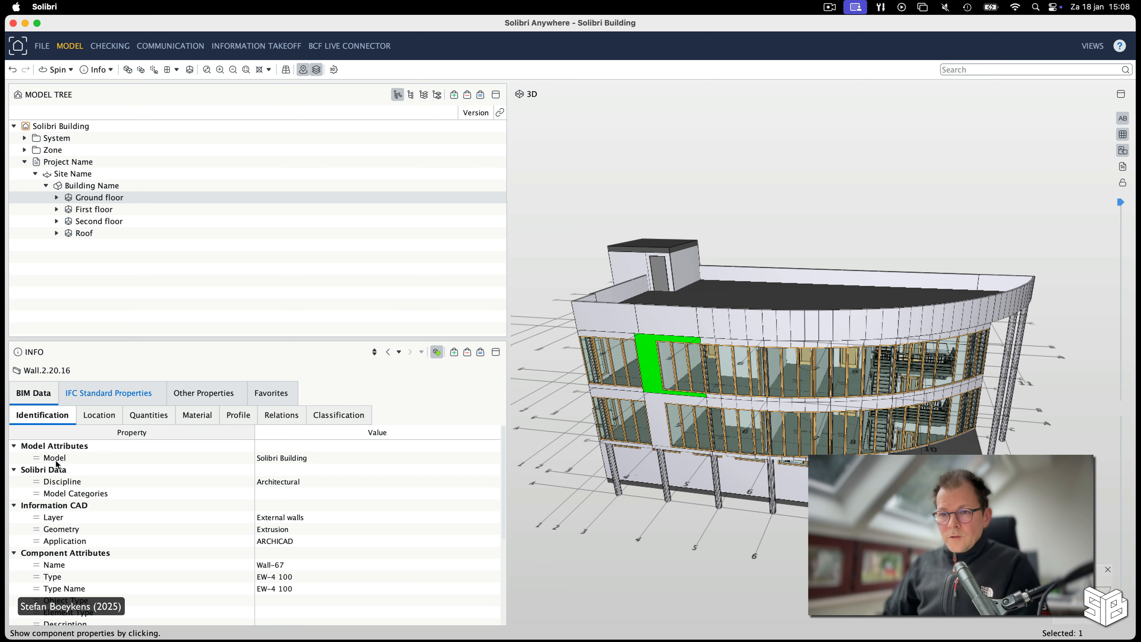
scroll(101, 489, down, 5)
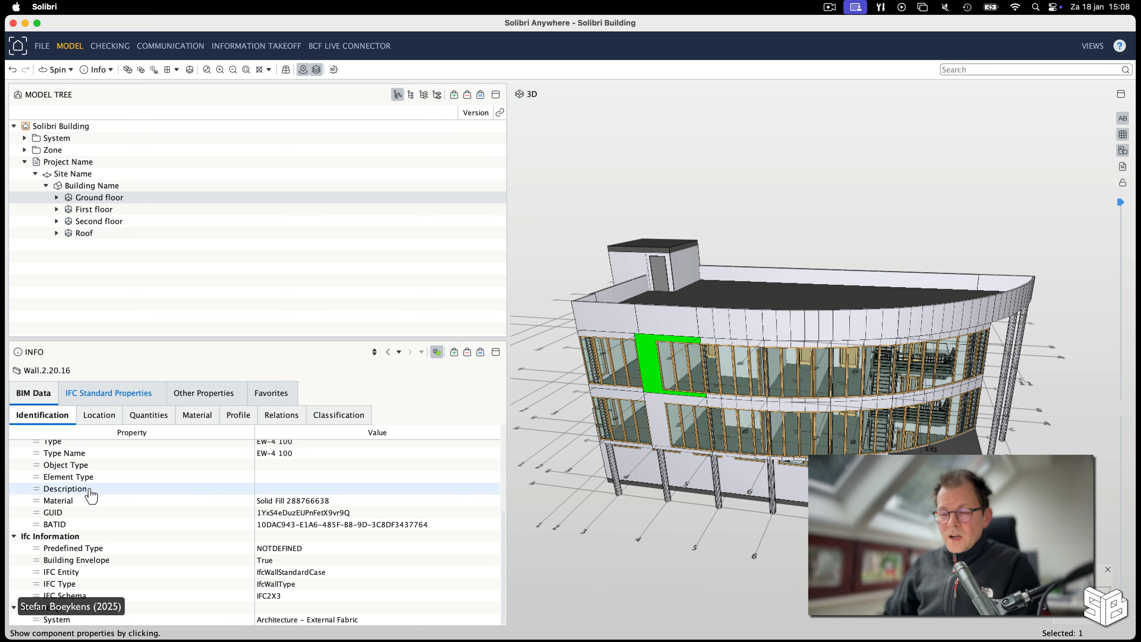
scroll(101, 488, up, 5)
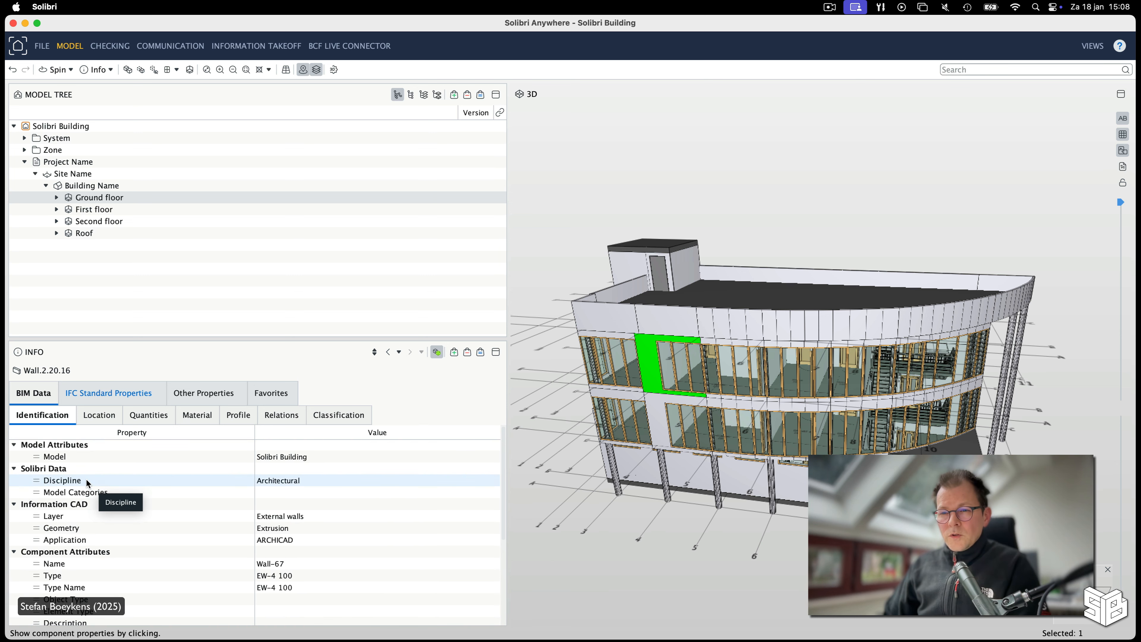
scroll(86, 478, down, 5)
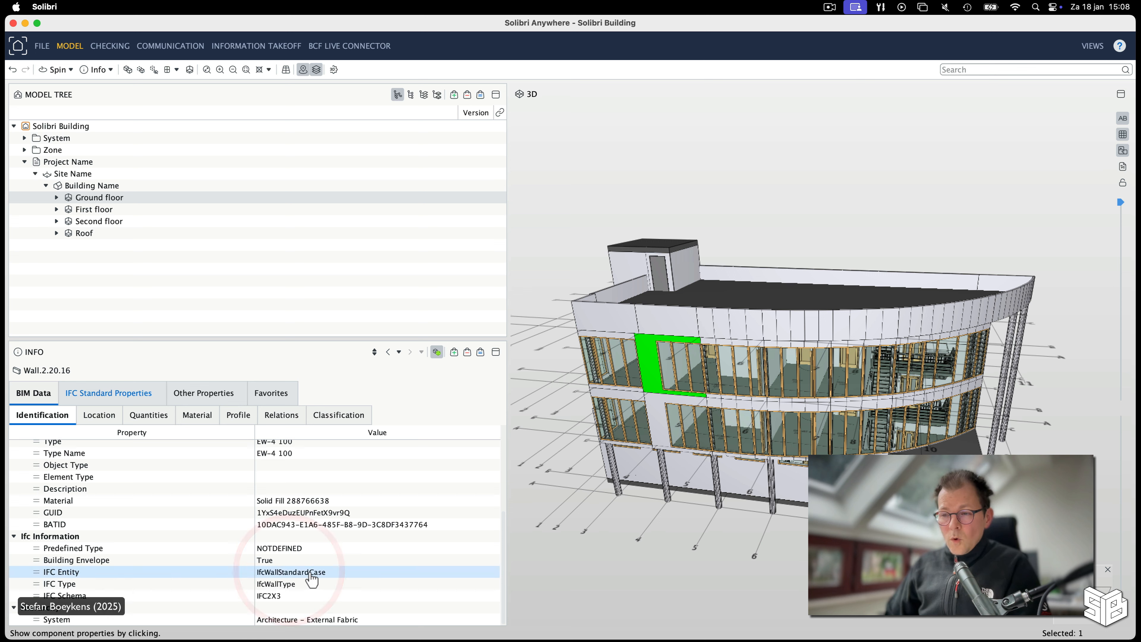
click(286, 585)
click(275, 596)
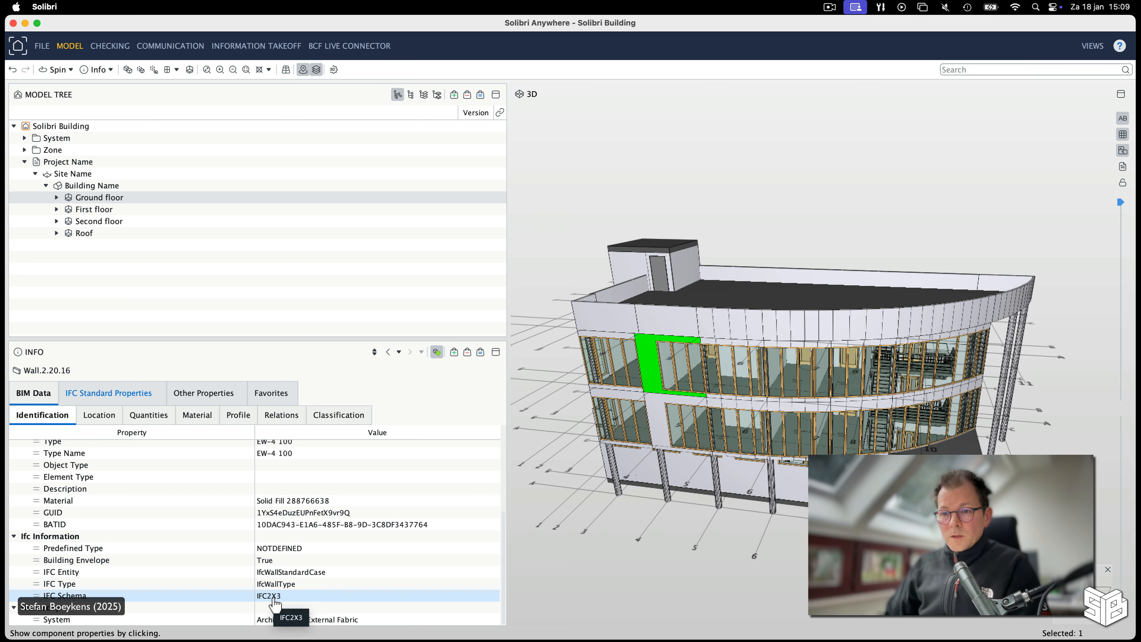
click(282, 550)
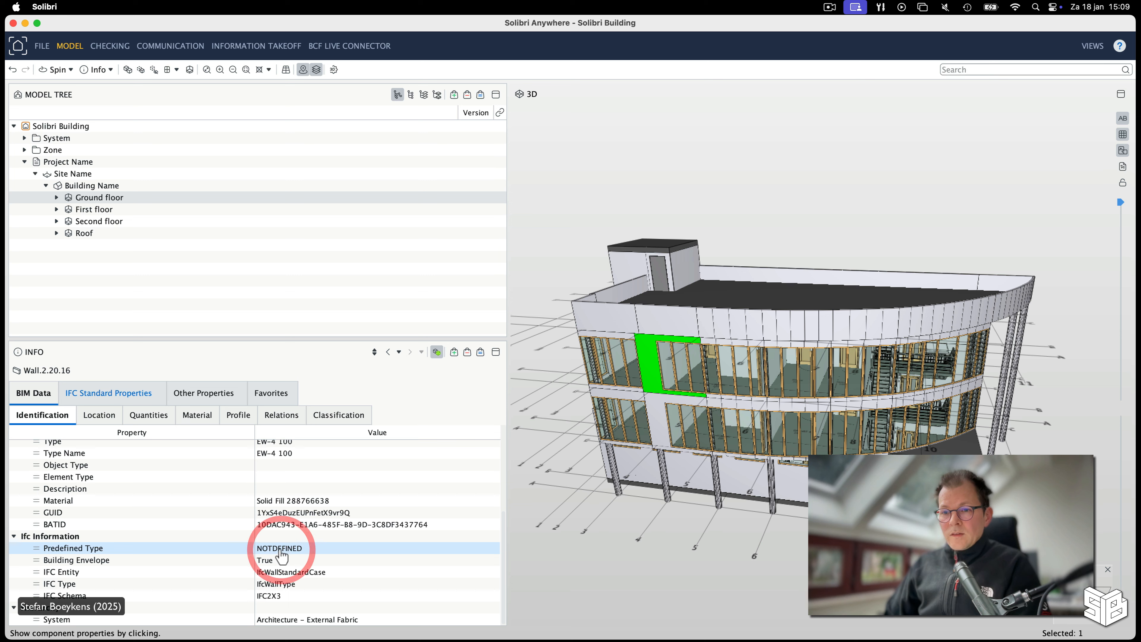
Step: Examine the selected wall's component attributes, including Name, Type, Type Name and GUID
scroll(283, 557, up, 3)
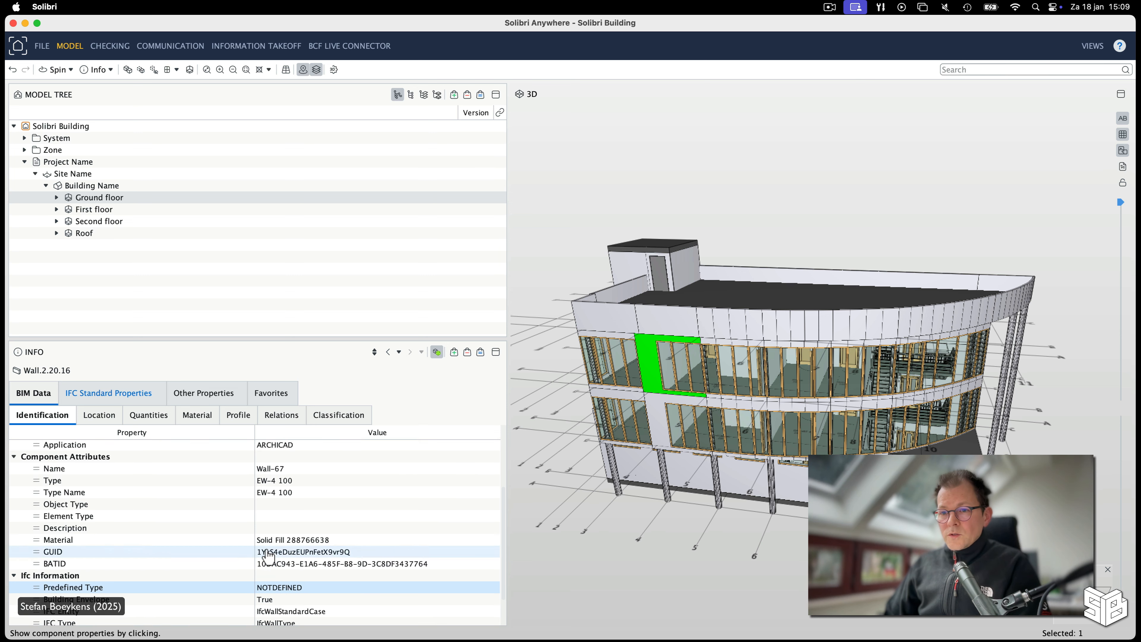
click(87, 492)
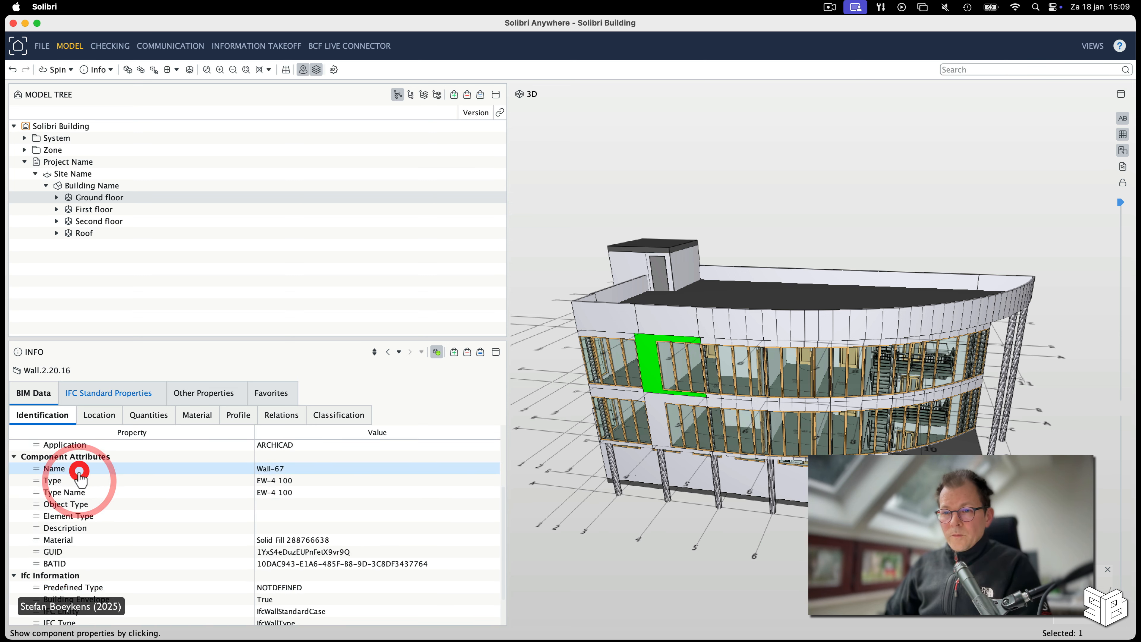
shift+click(77, 482)
click(80, 493)
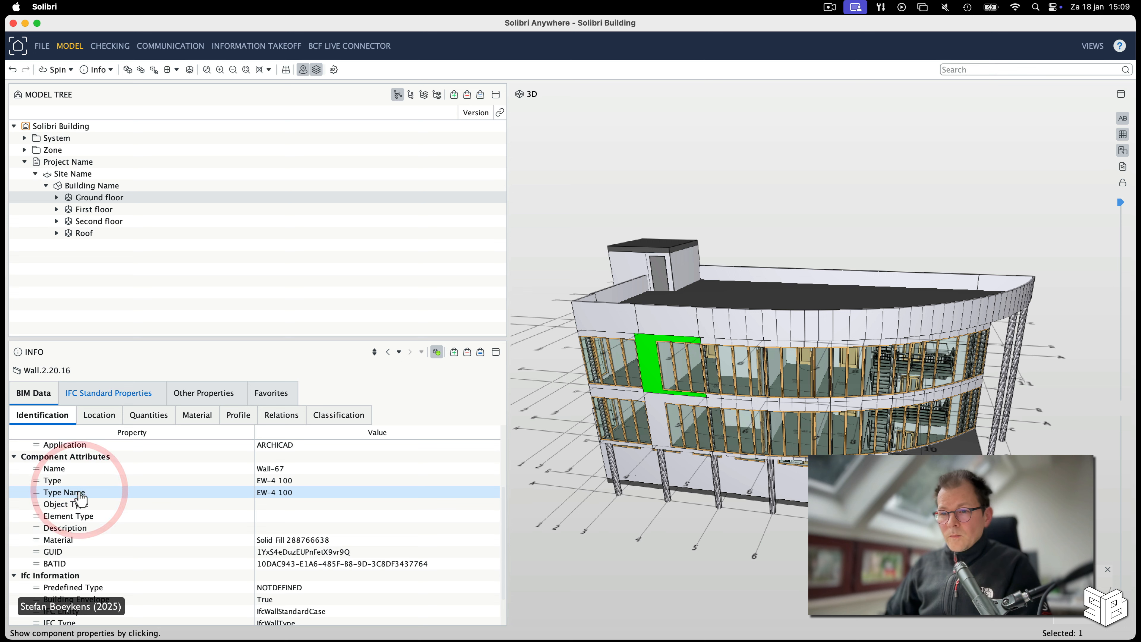
click(281, 554)
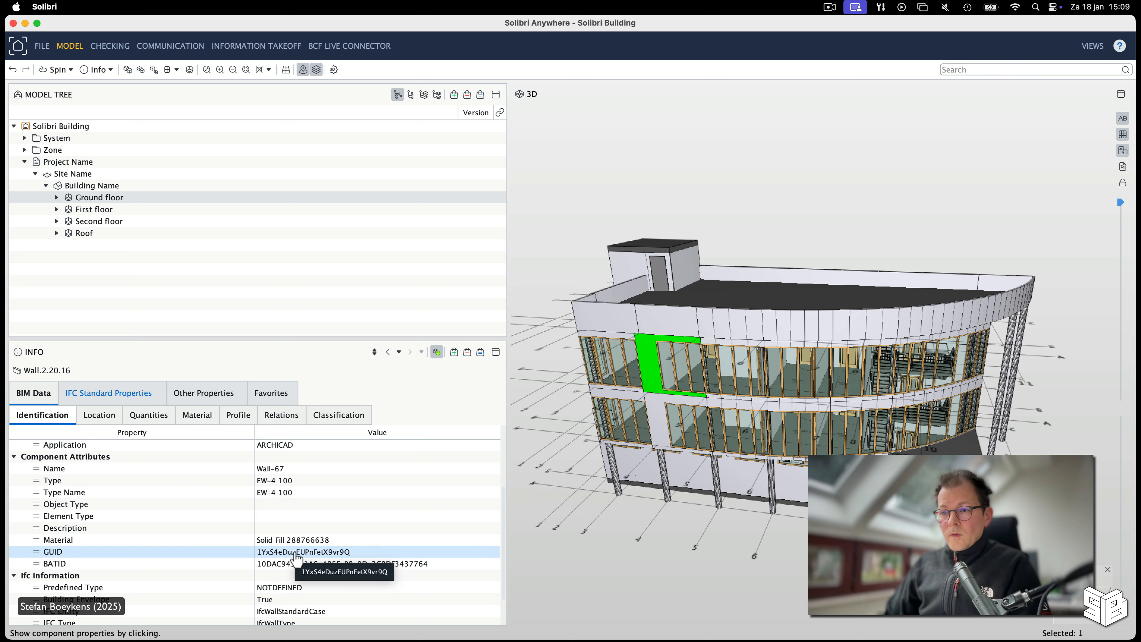
Step: Inspect the Project Name entry's identification properties, including IFC Entity, Name and Phase
click(63, 163)
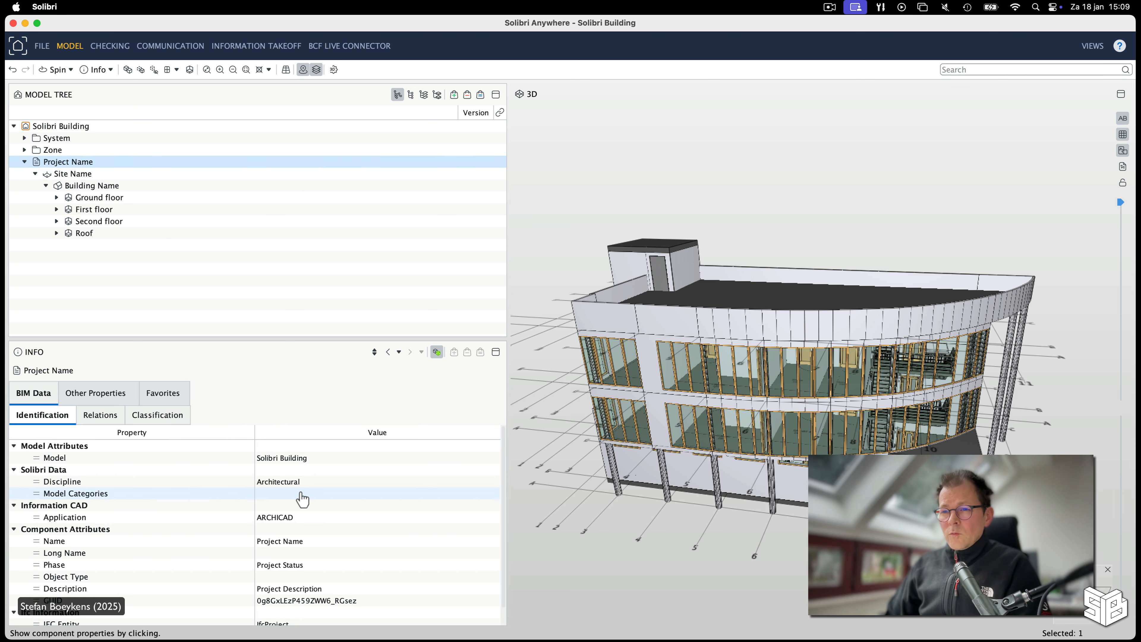
scroll(302, 500, down, 1)
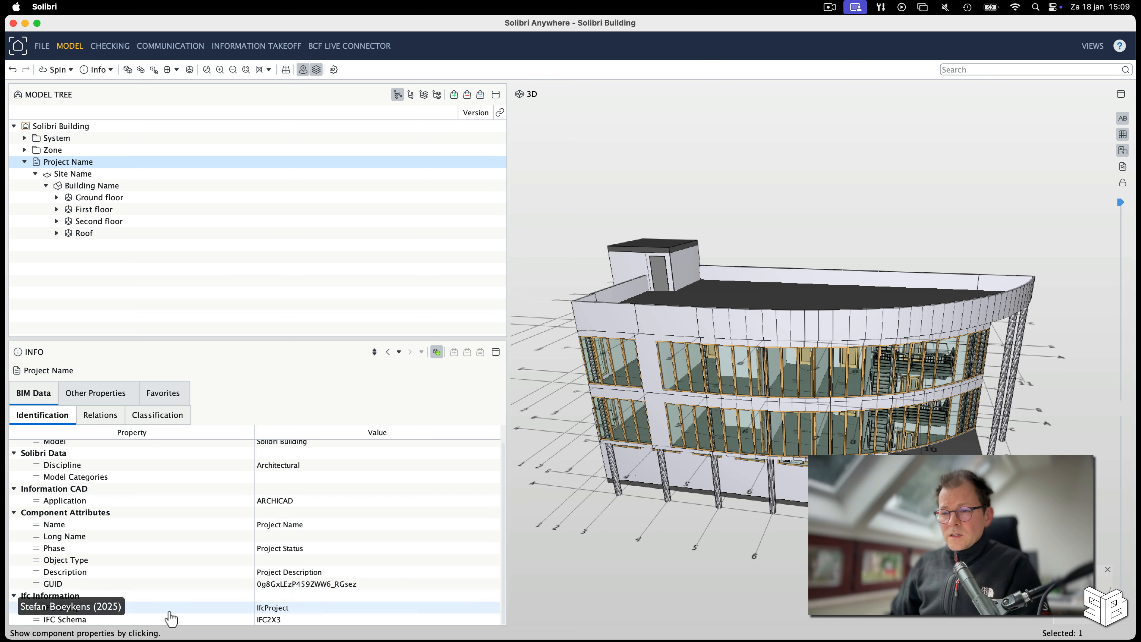
click(277, 606)
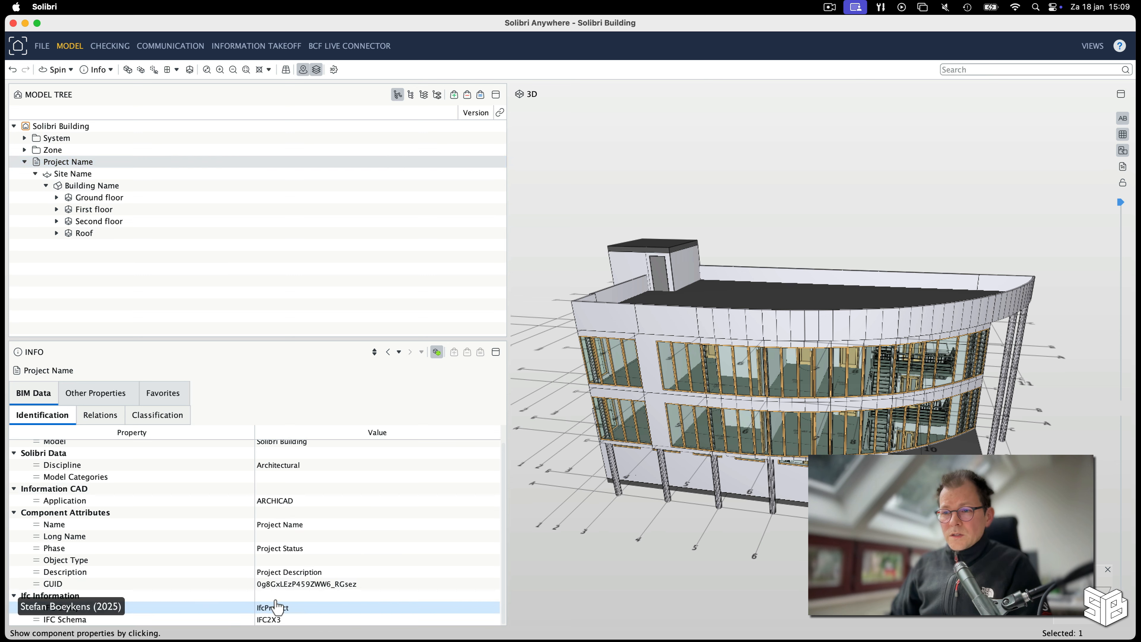
click(81, 525)
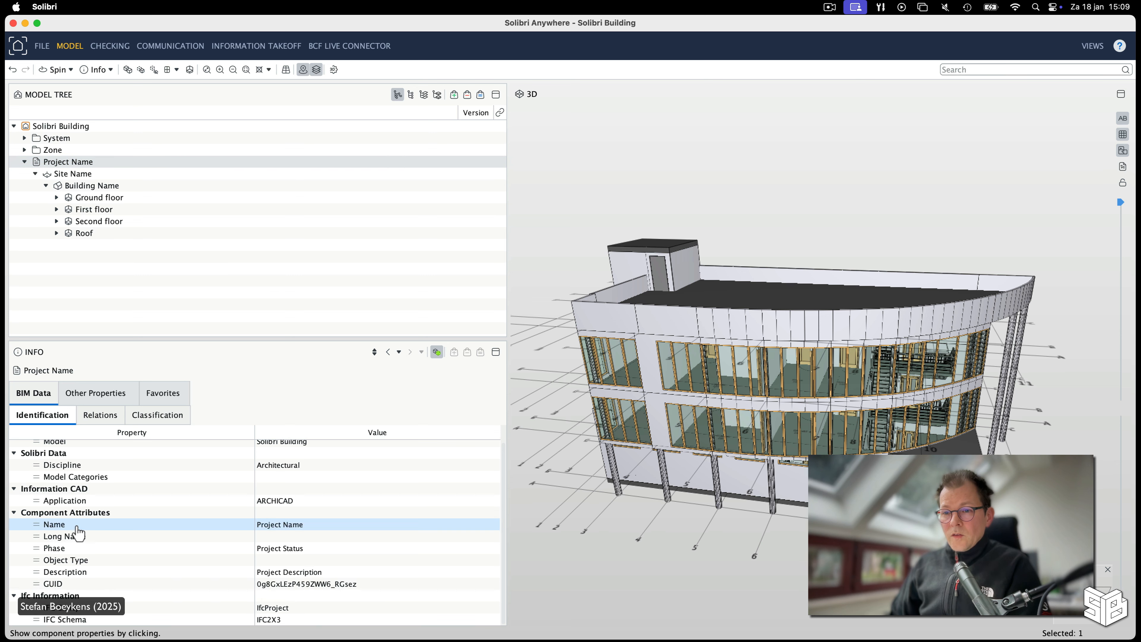
click(86, 549)
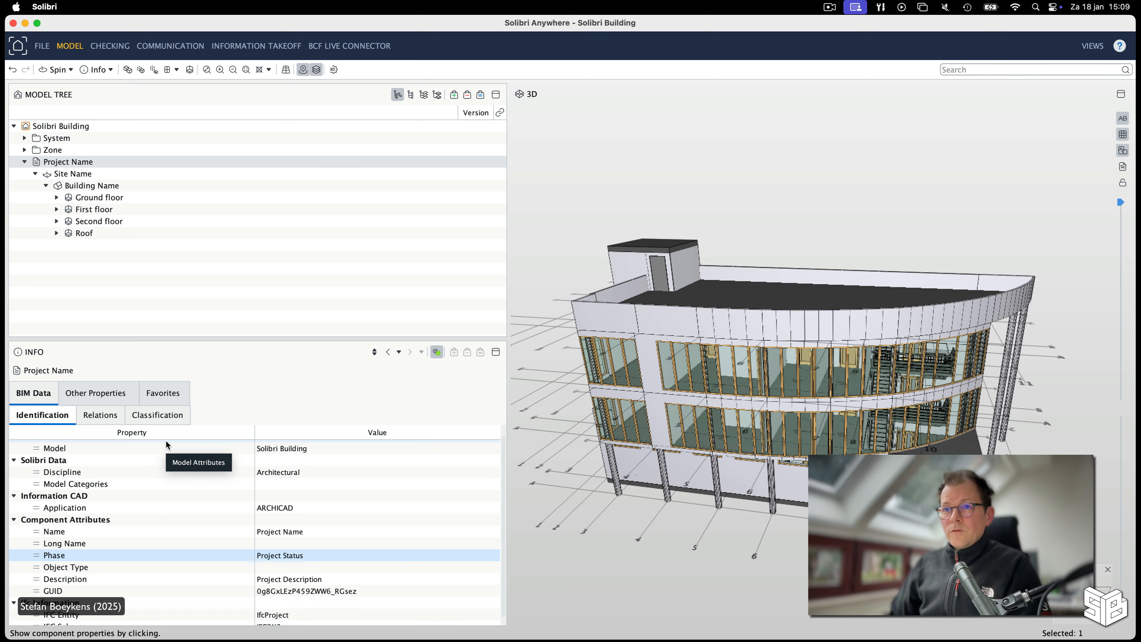
scroll(166, 452, up, 1)
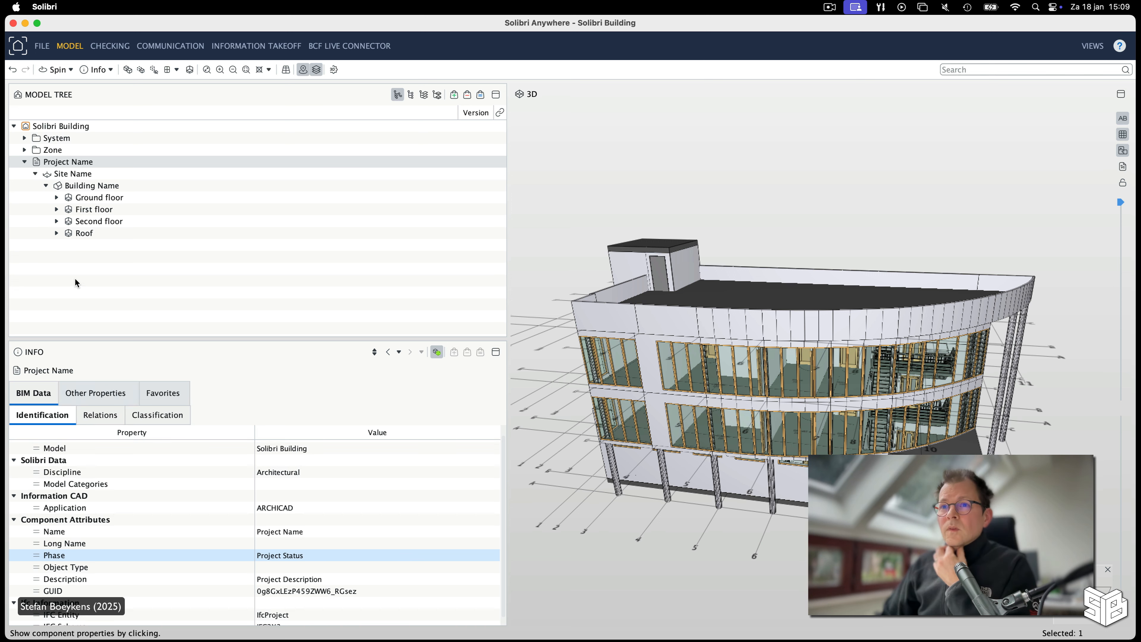
Step: Expand the Ground floor in the model tree, select the roof-level external wall Wall.3.4 in 3D, and inspect its location and quantities
click(57, 198)
click(688, 327)
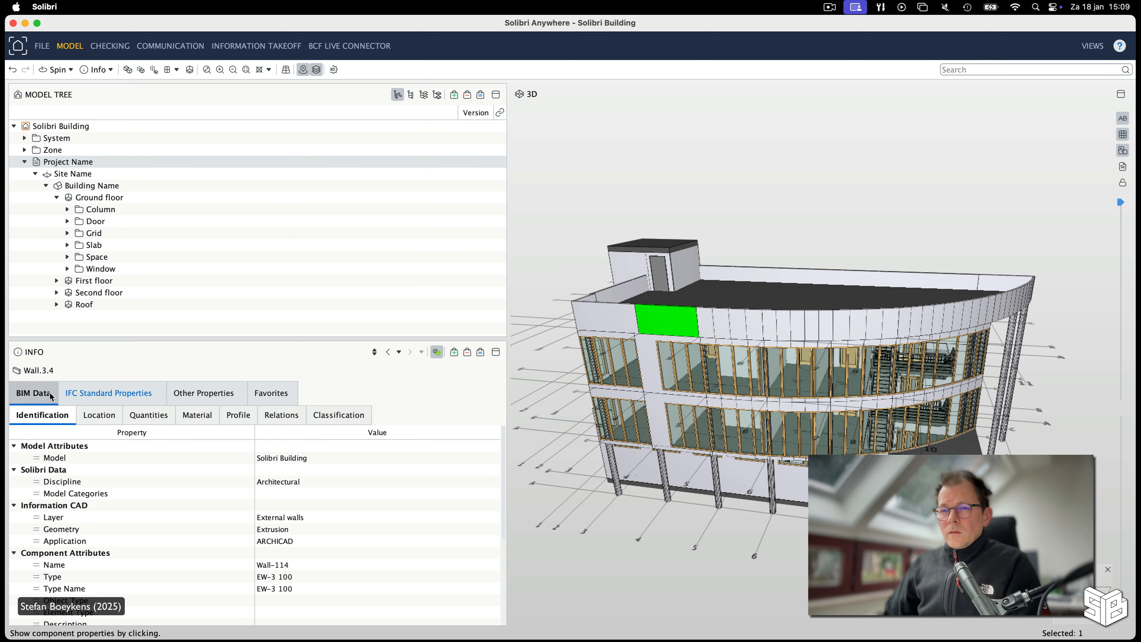
click(100, 417)
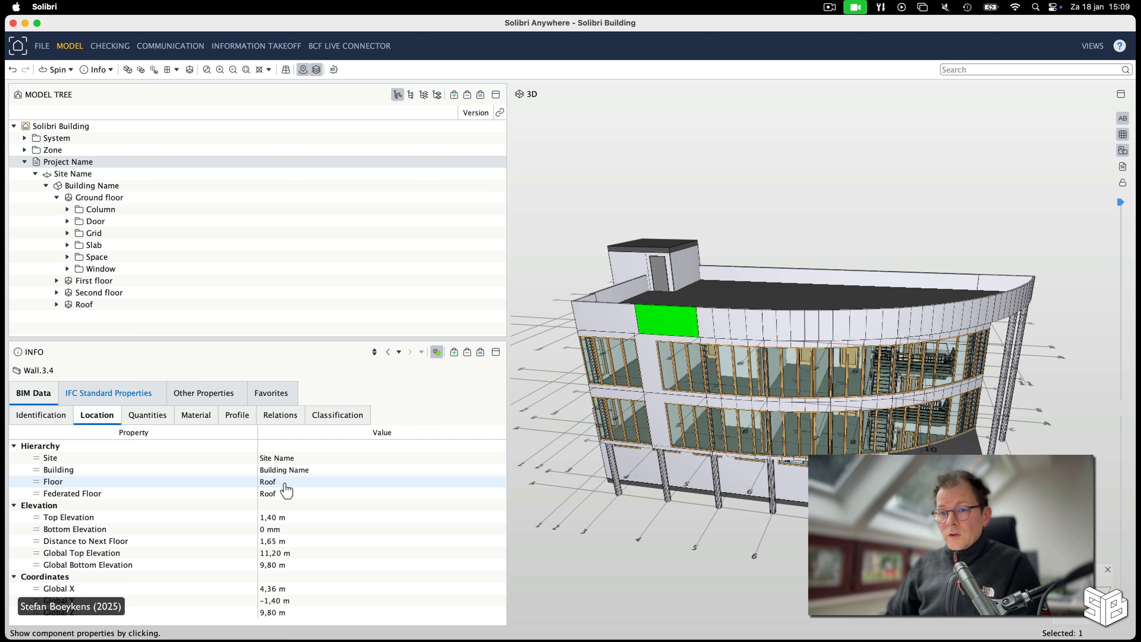
click(151, 419)
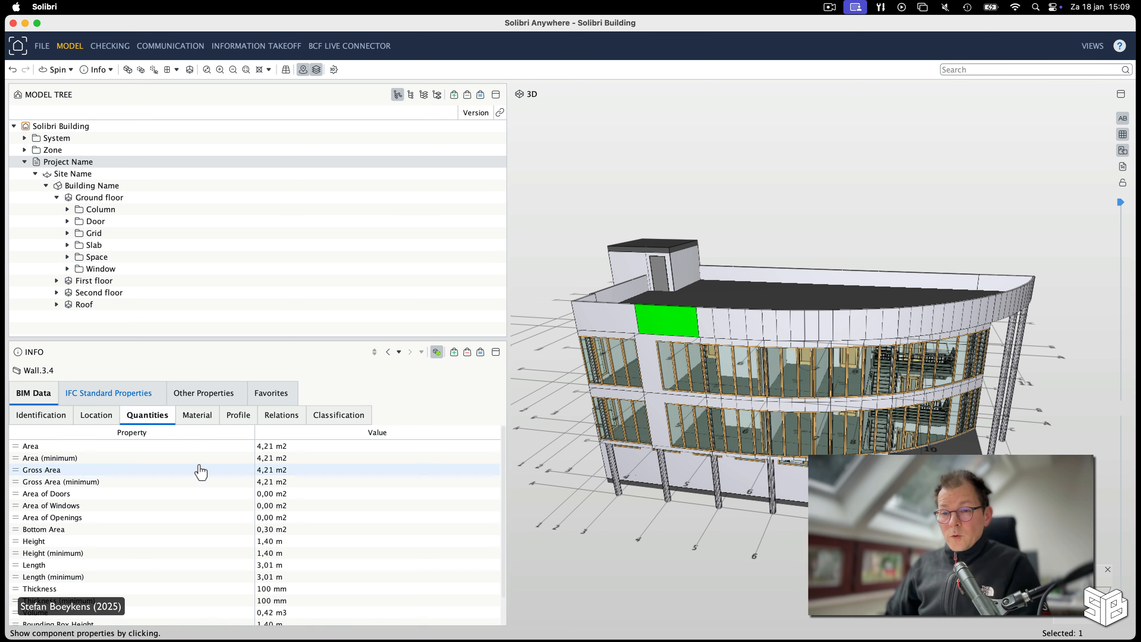
scroll(201, 471, down, 2)
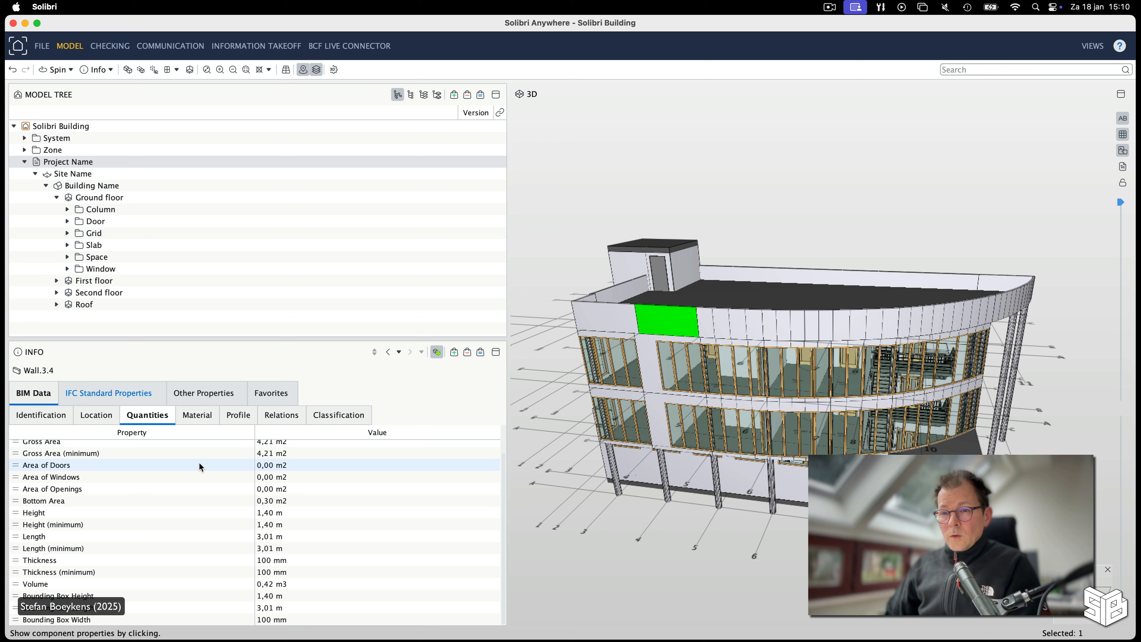
scroll(200, 463, up, 2)
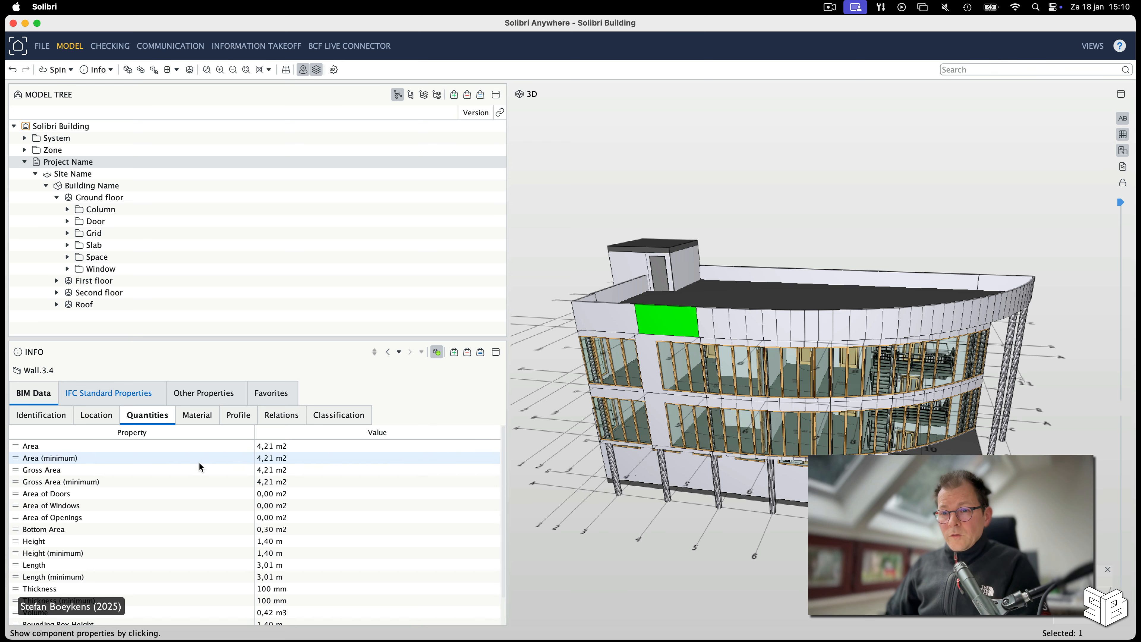
Step: Examine the wall's EW-3 material structure, including the IFC entities of its layer set, layer and material and the layer thickness
click(196, 416)
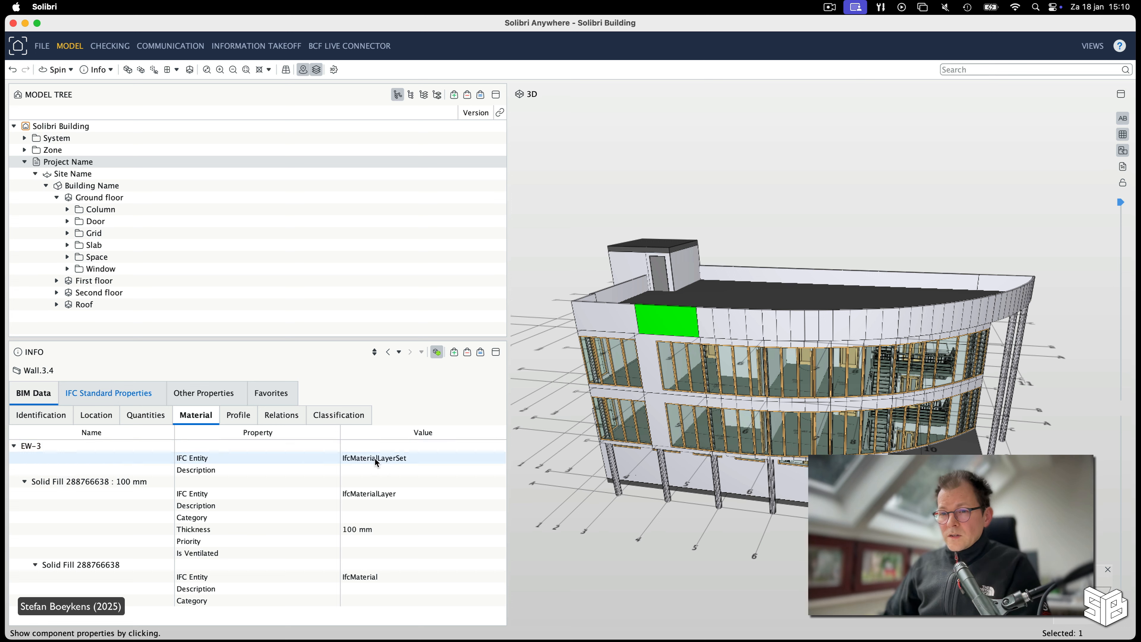
click(114, 480)
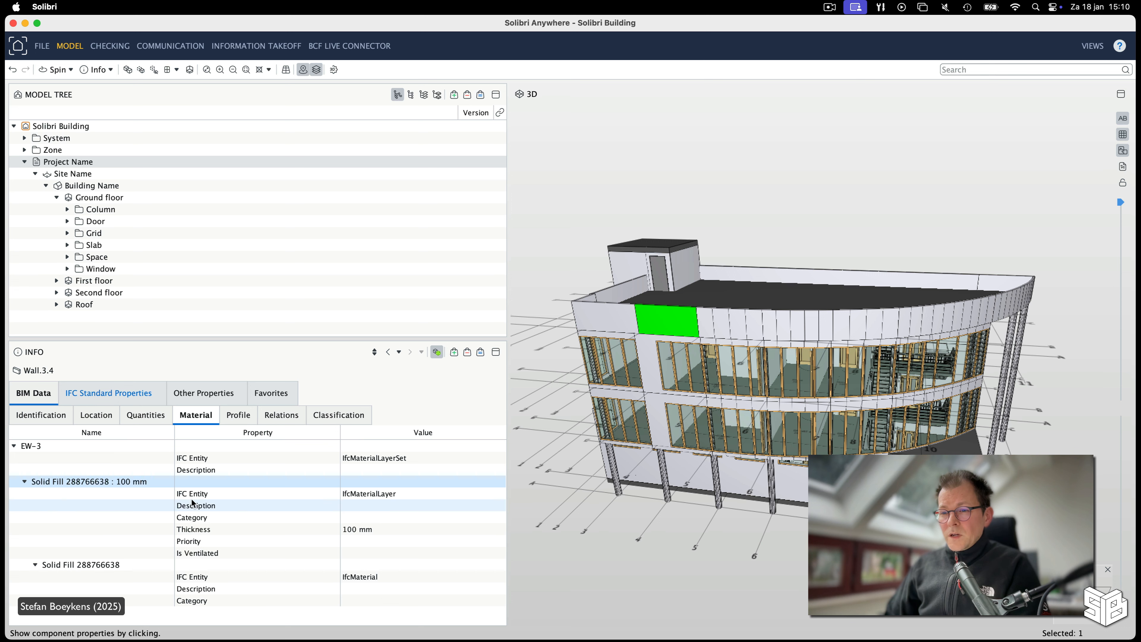
click(94, 564)
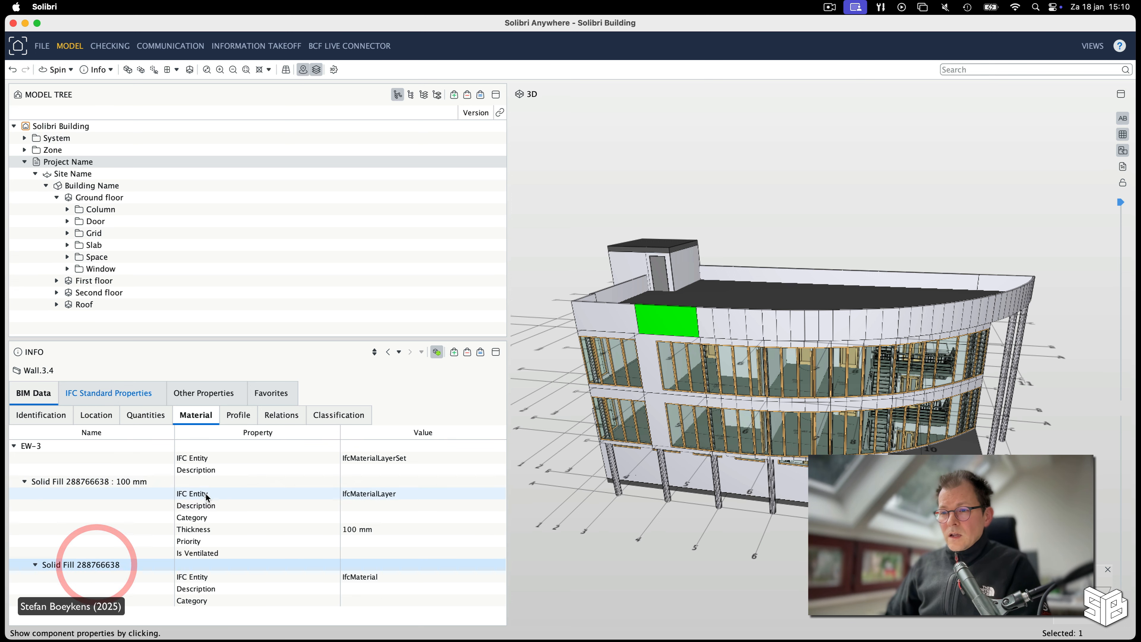
click(366, 494)
click(378, 459)
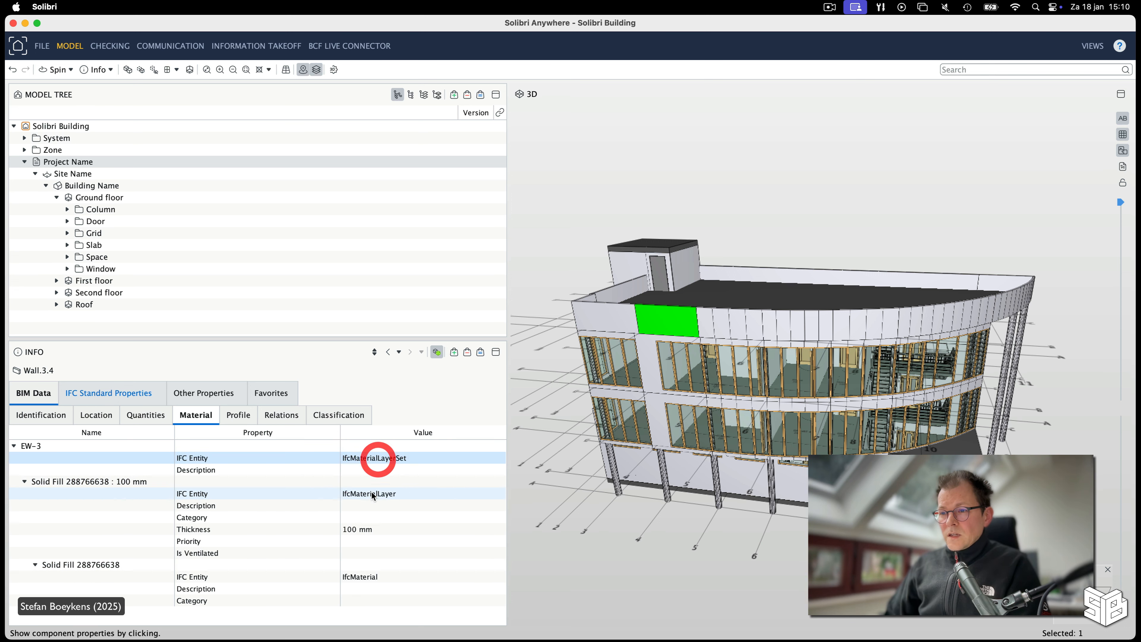
click(373, 494)
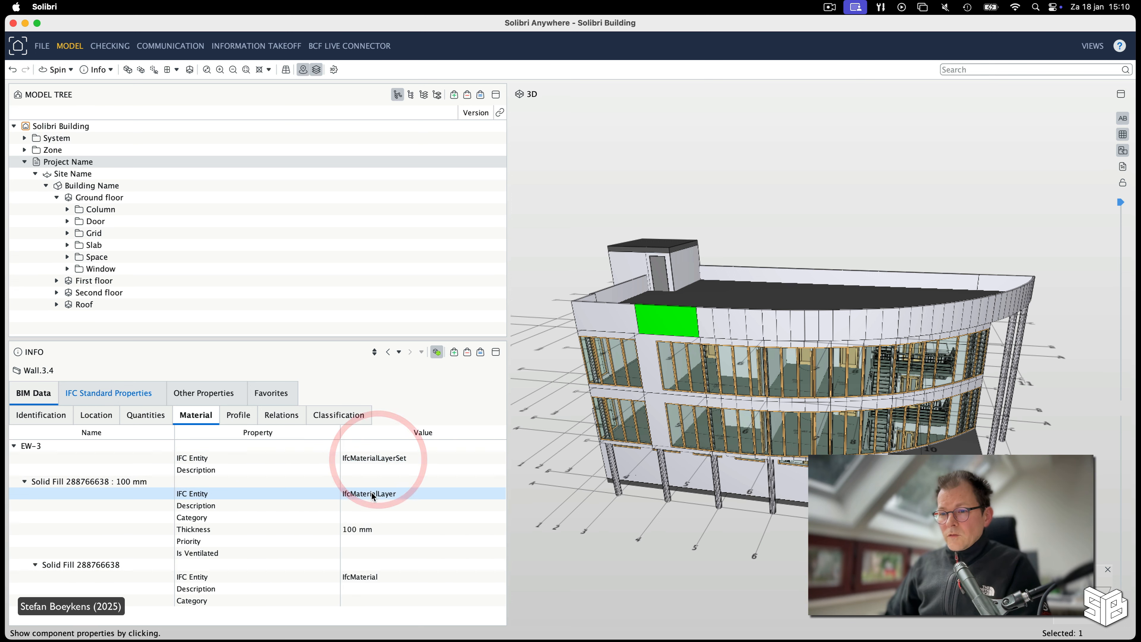
click(207, 529)
click(195, 578)
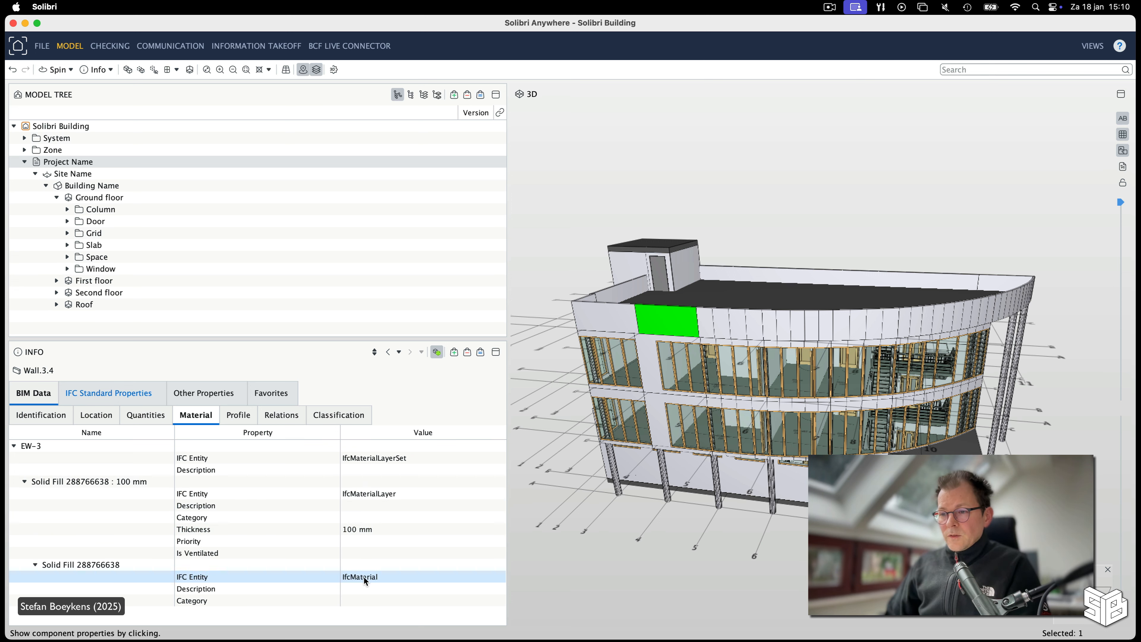
click(194, 589)
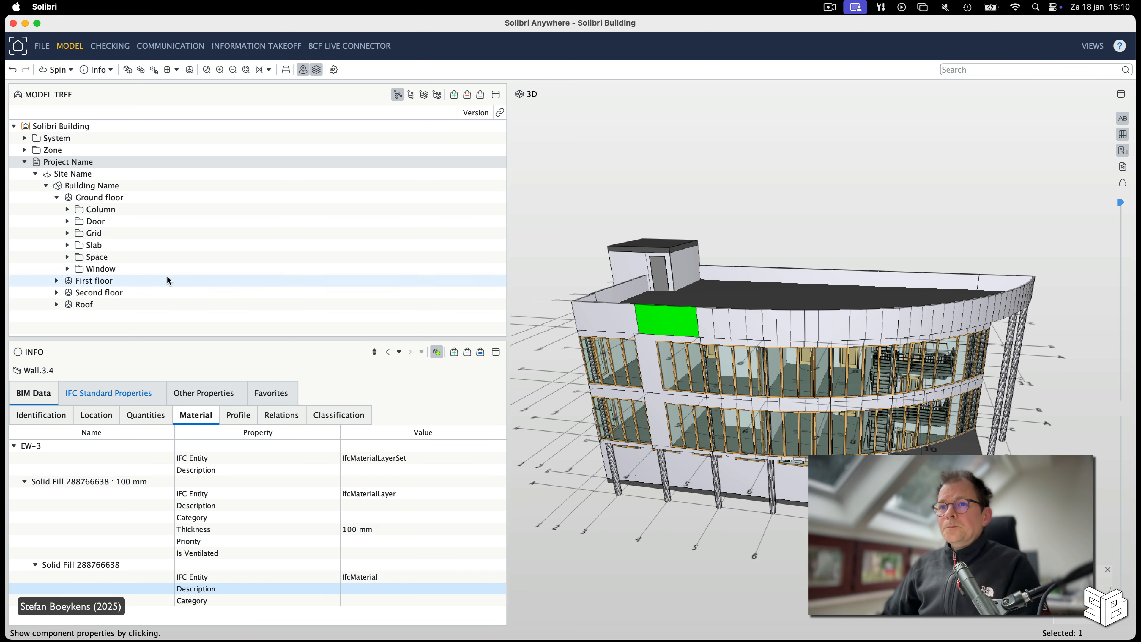
Step: Inspect the wall's profile, relations and classification data, including the source of its Uniclass2 entry
click(236, 416)
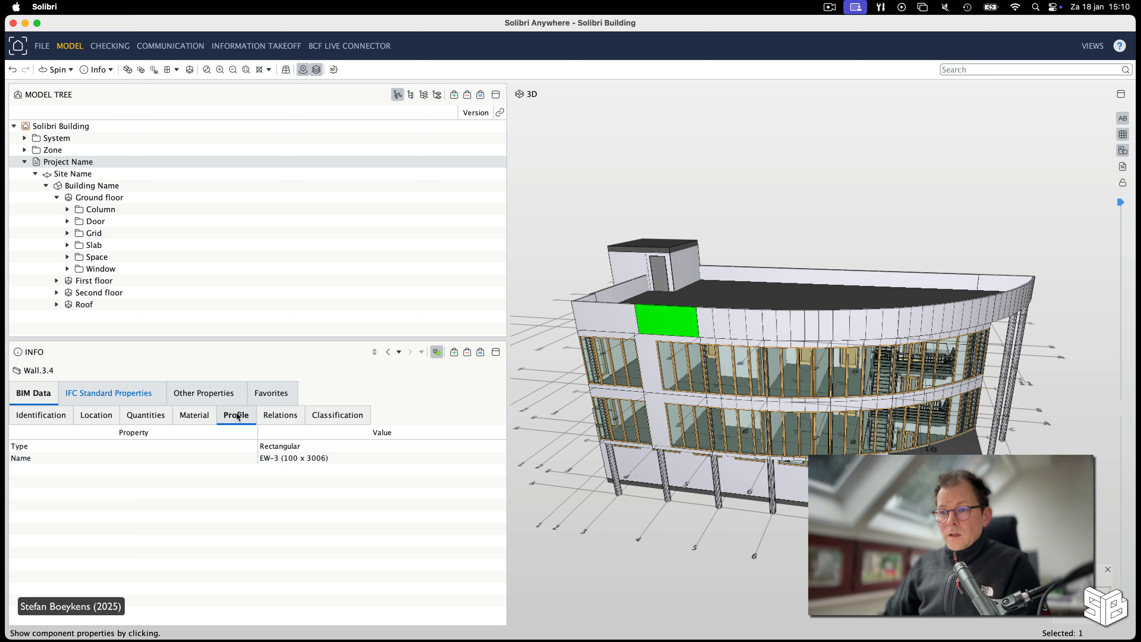
click(280, 415)
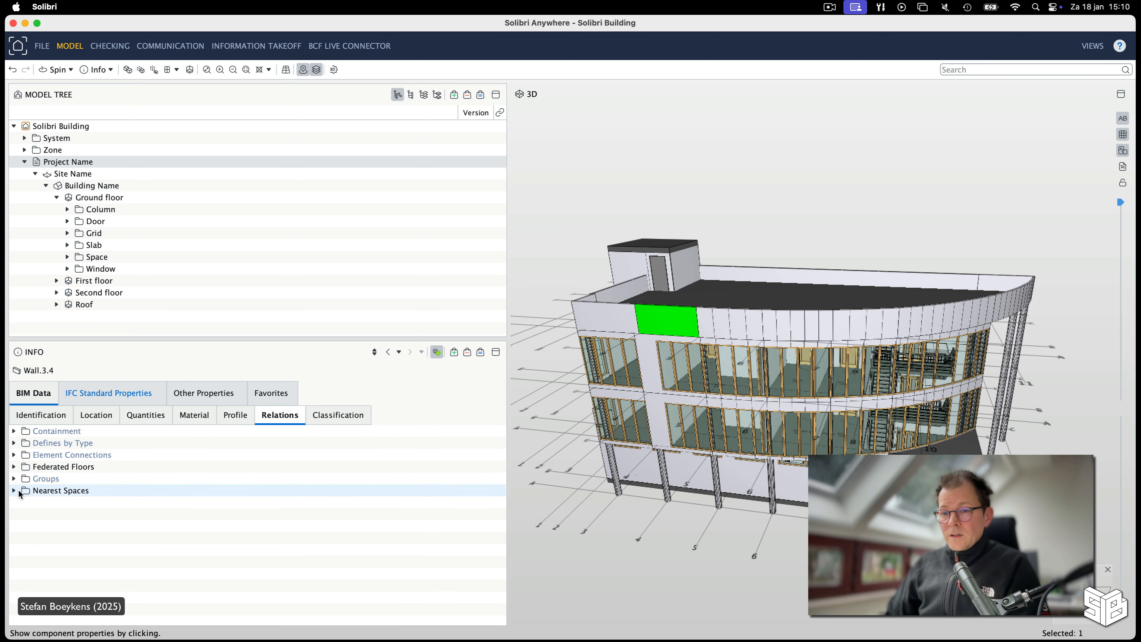
click(332, 415)
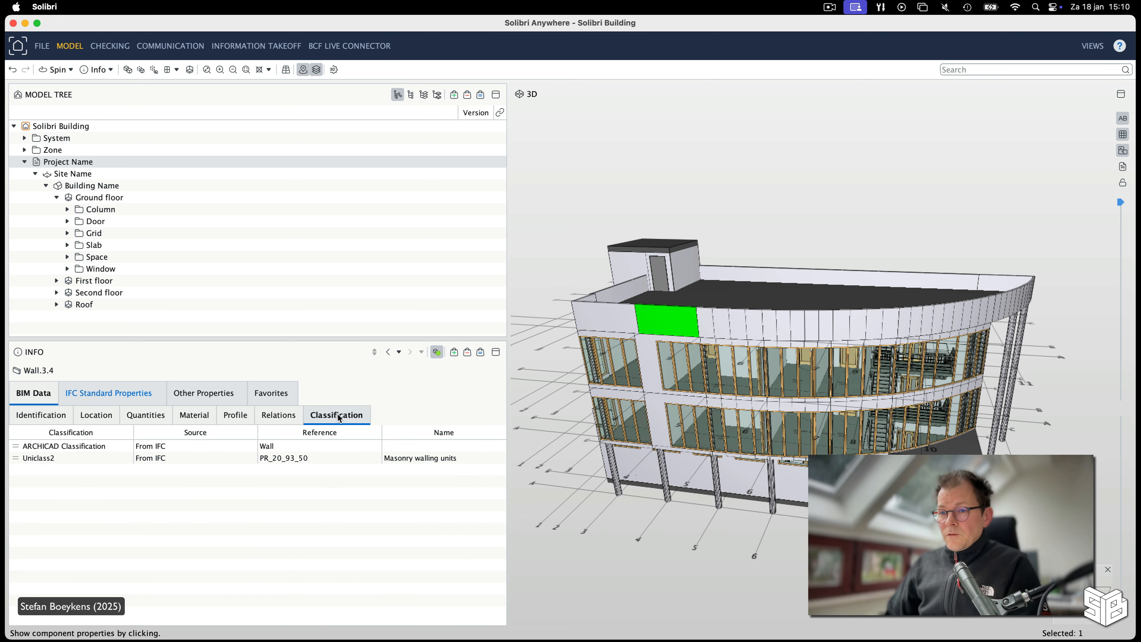
click(153, 457)
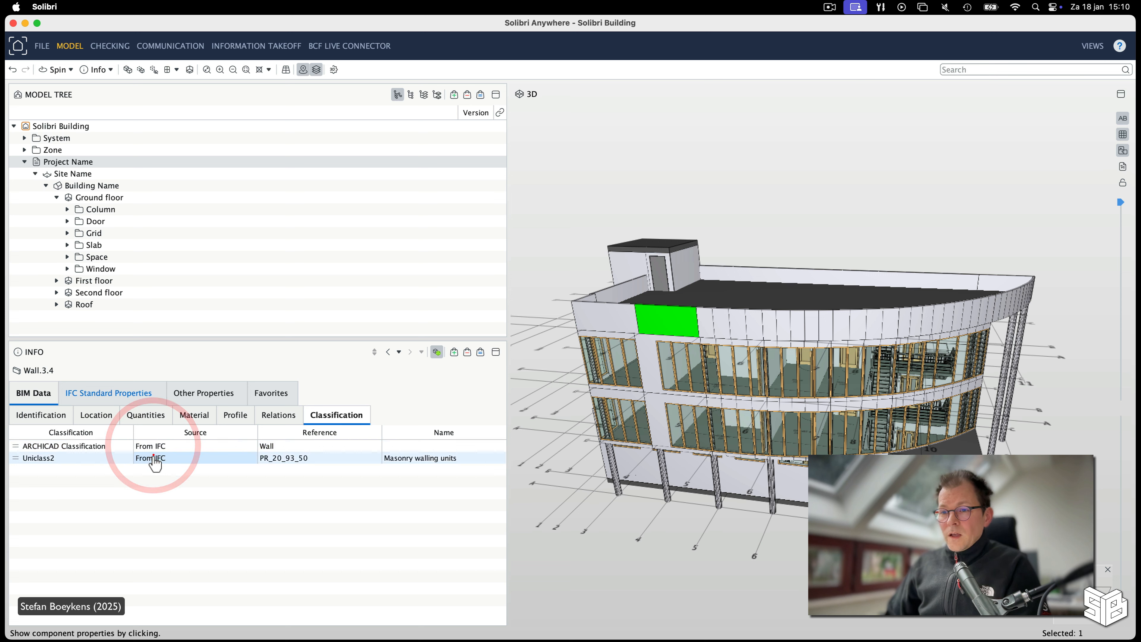
click(154, 458)
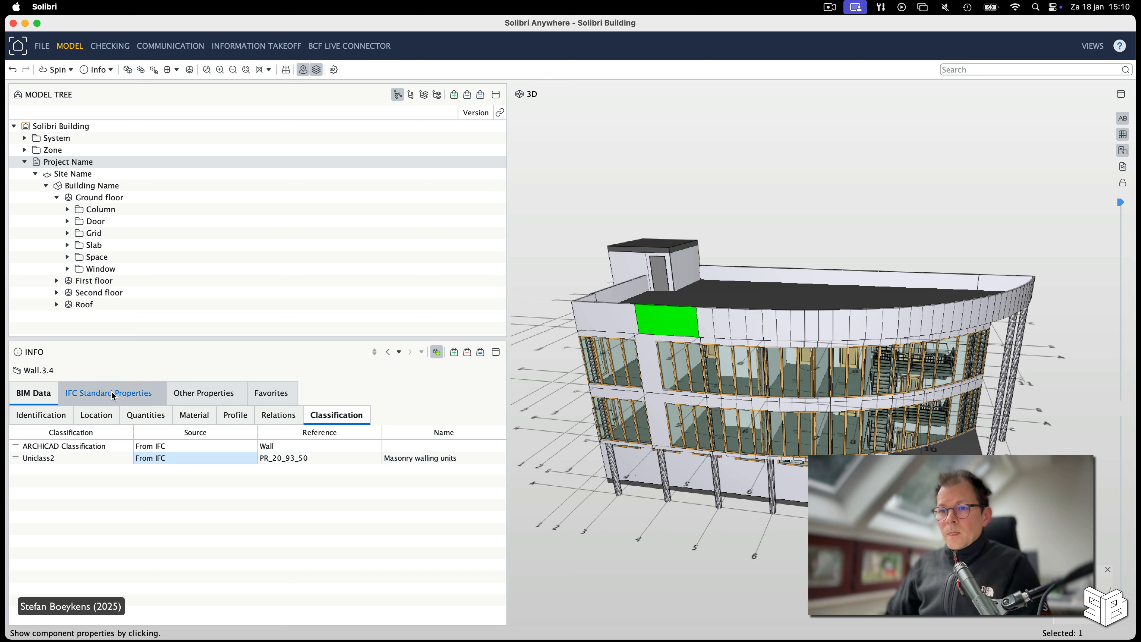
Step: Examine the IsExternal property in the wall's standard IFC property set Pset_WallCommon
click(83, 395)
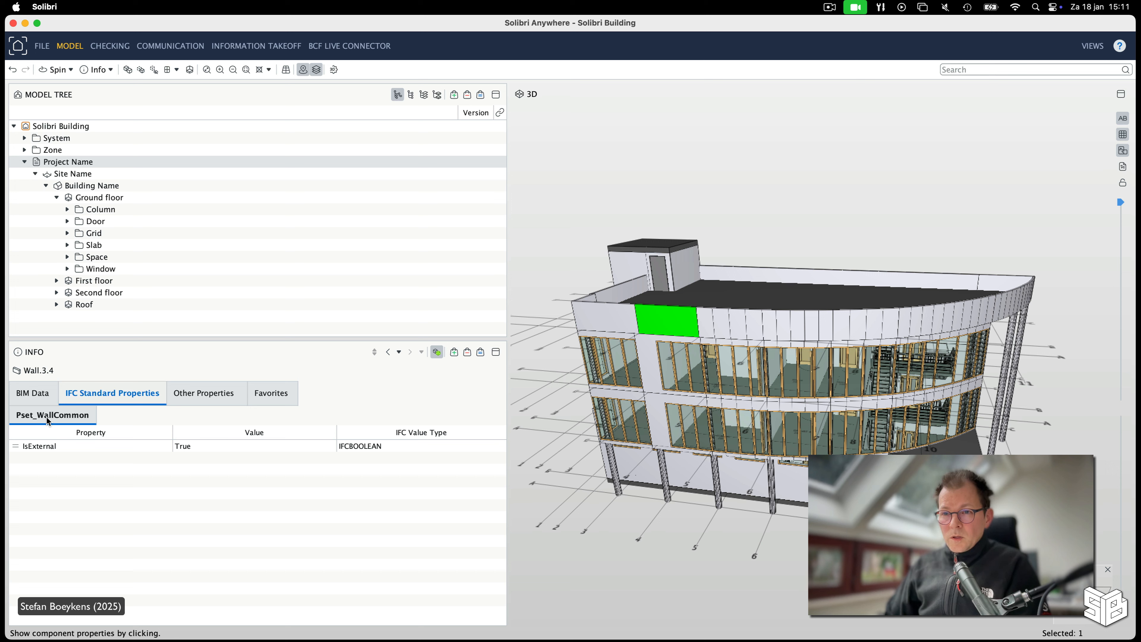
click(48, 450)
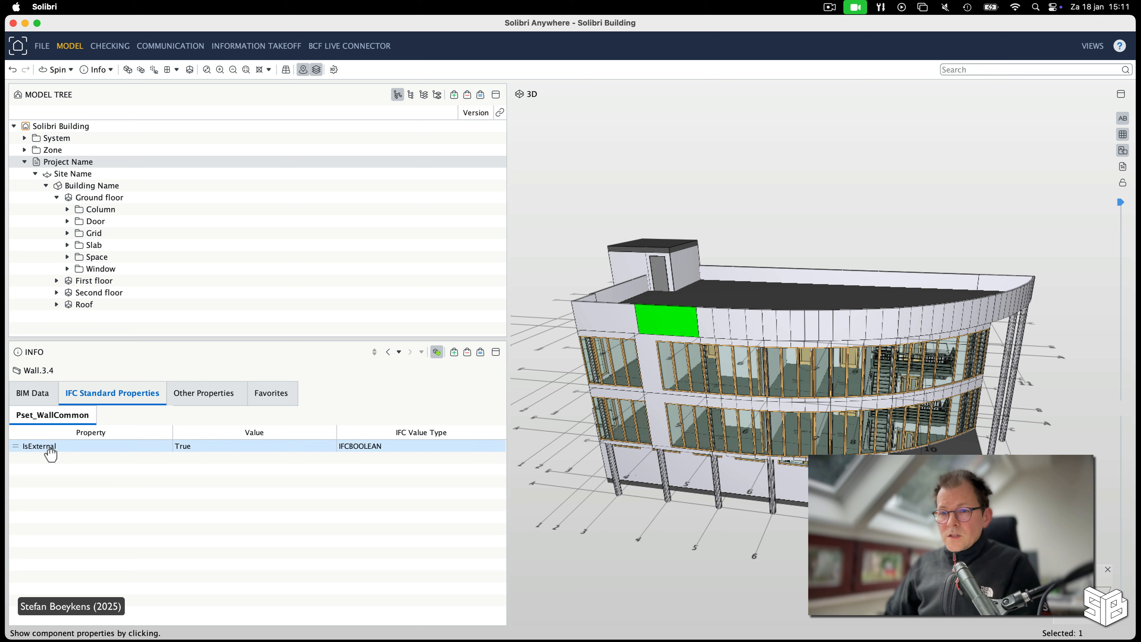
click(49, 450)
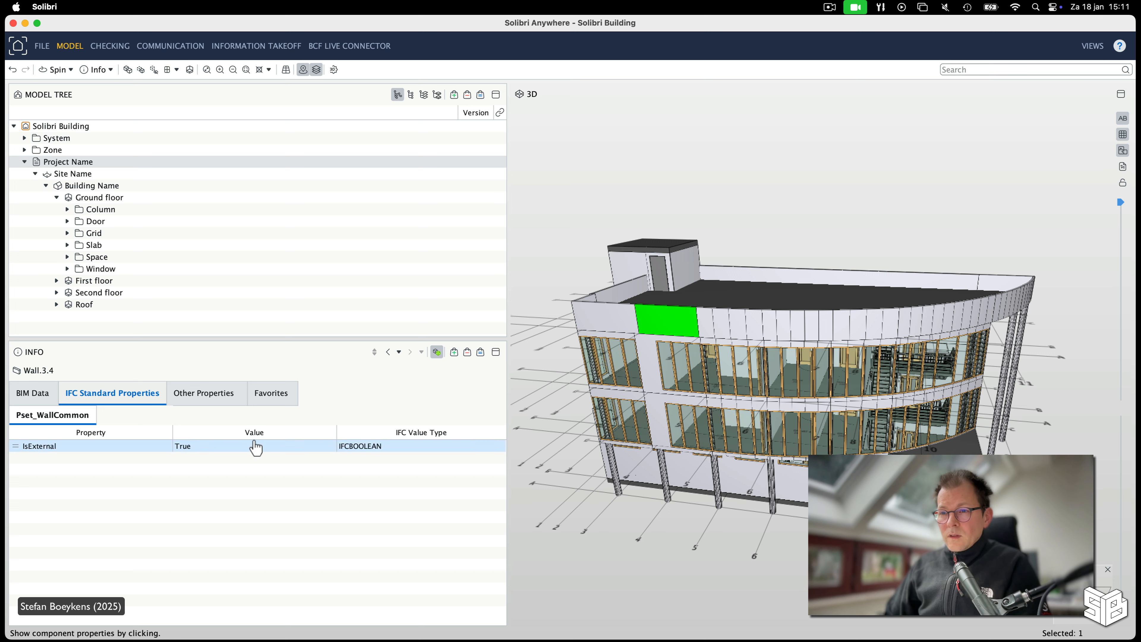
click(207, 446)
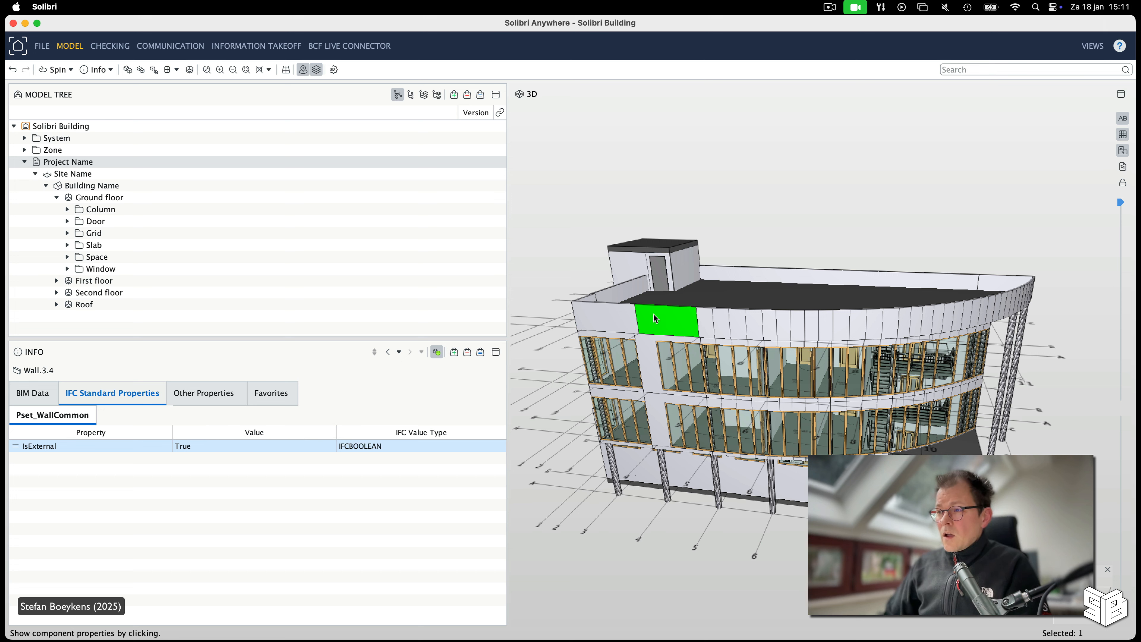
mouse_move(650, 319)
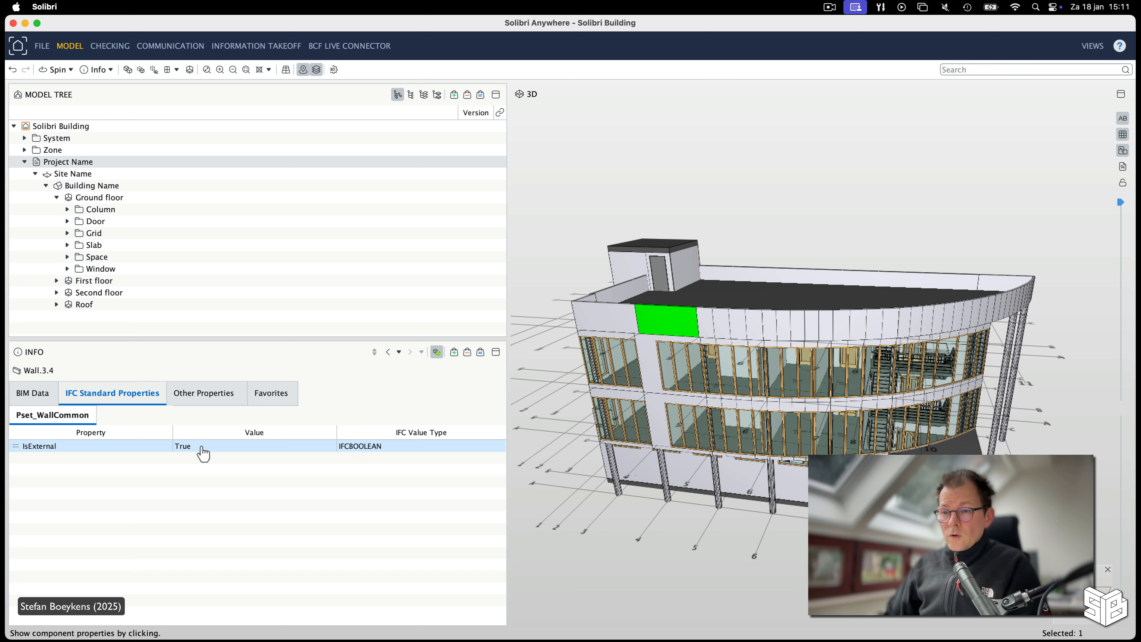
Step: Inspect the wall's non-standard property sets BaseQuantities and Component Properties
click(200, 393)
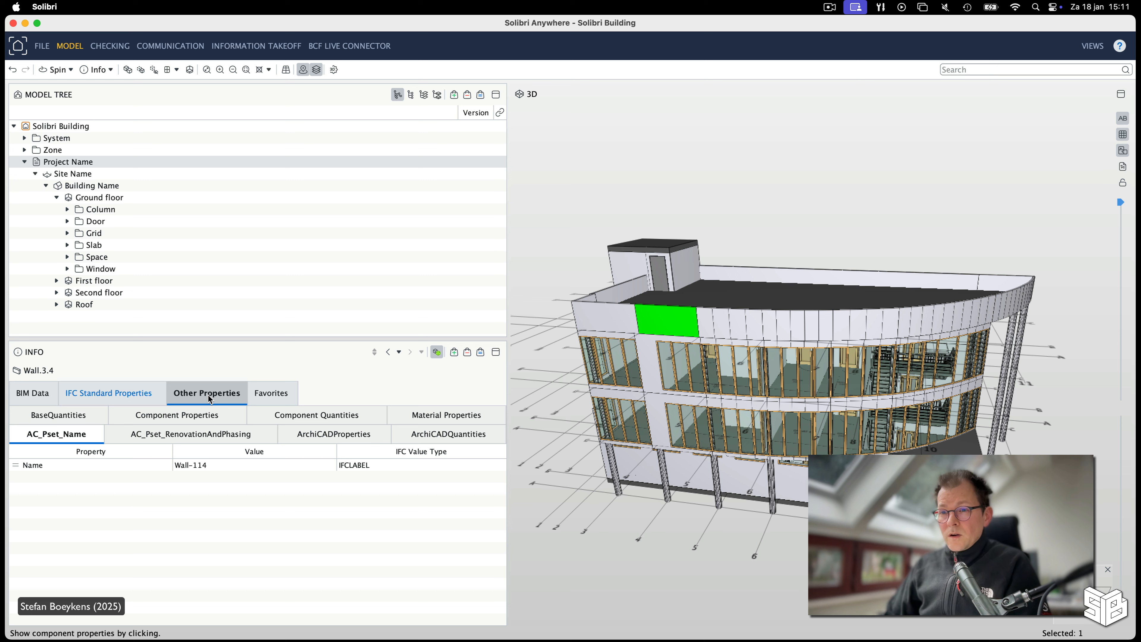
click(66, 414)
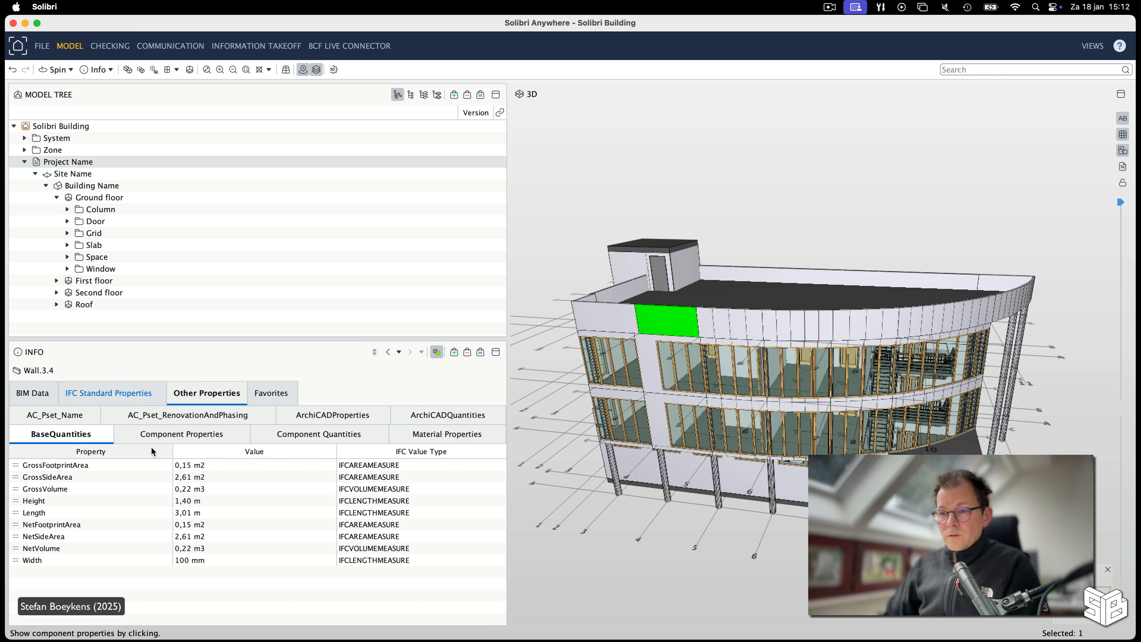
click(162, 435)
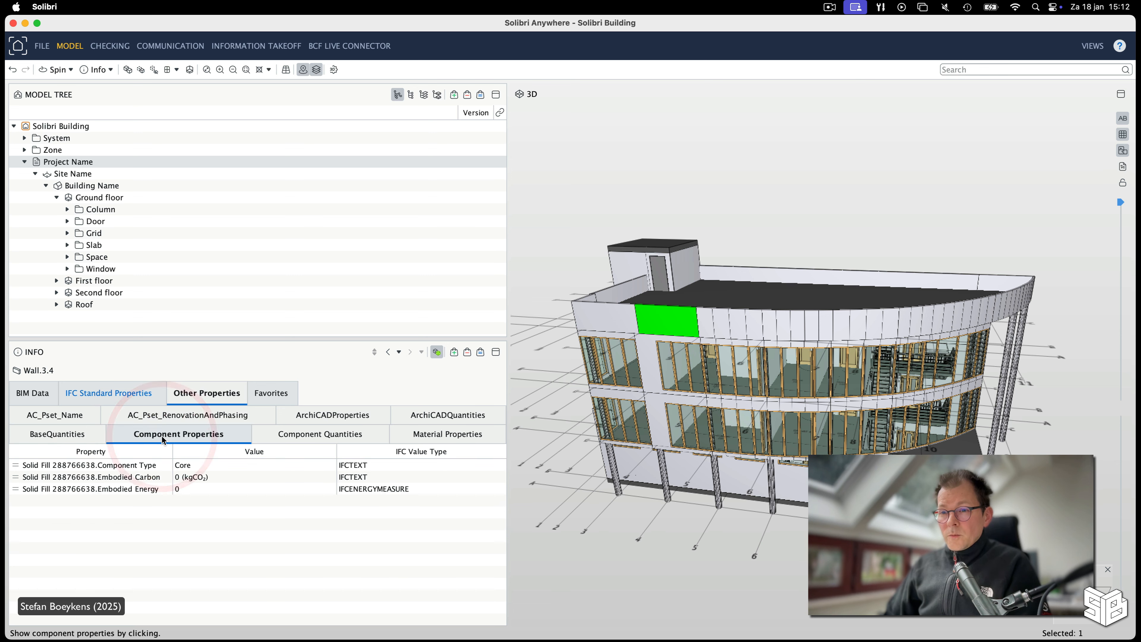
click(132, 467)
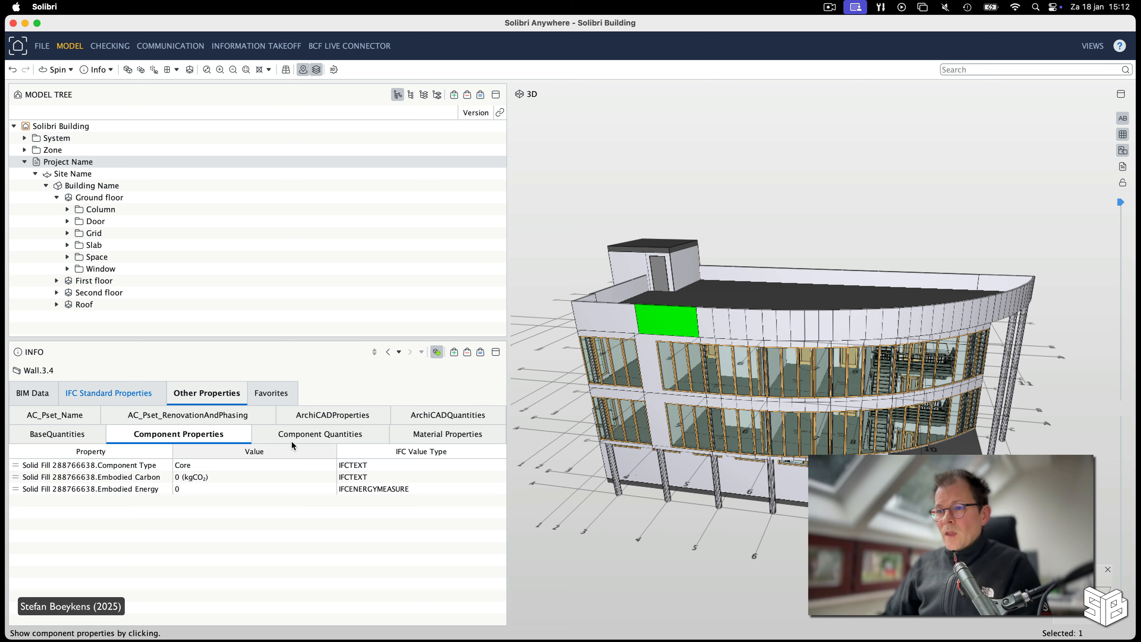
Step: Inspect the wall's Component Quantities with a widened Property column, and its Material Properties
click(300, 435)
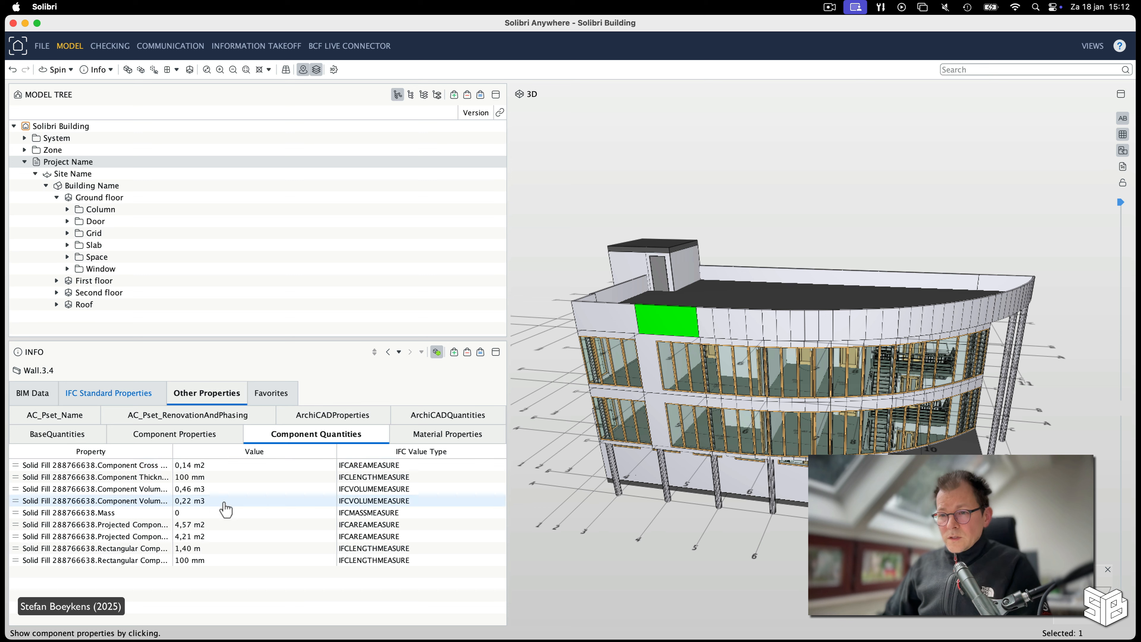
drag(173, 450, 216, 451)
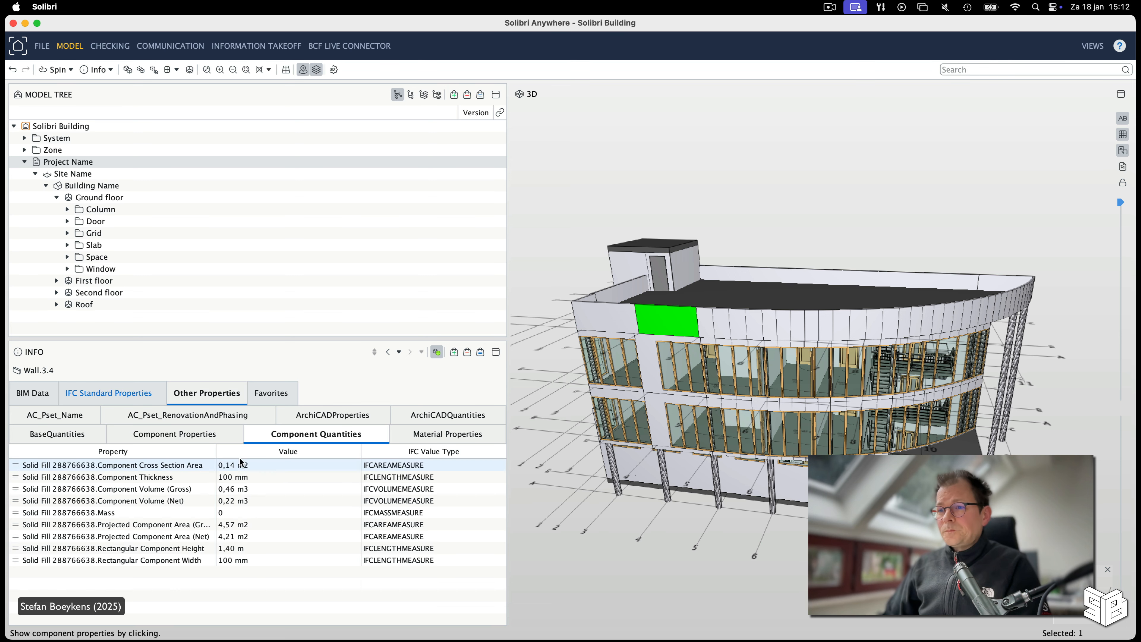
click(453, 434)
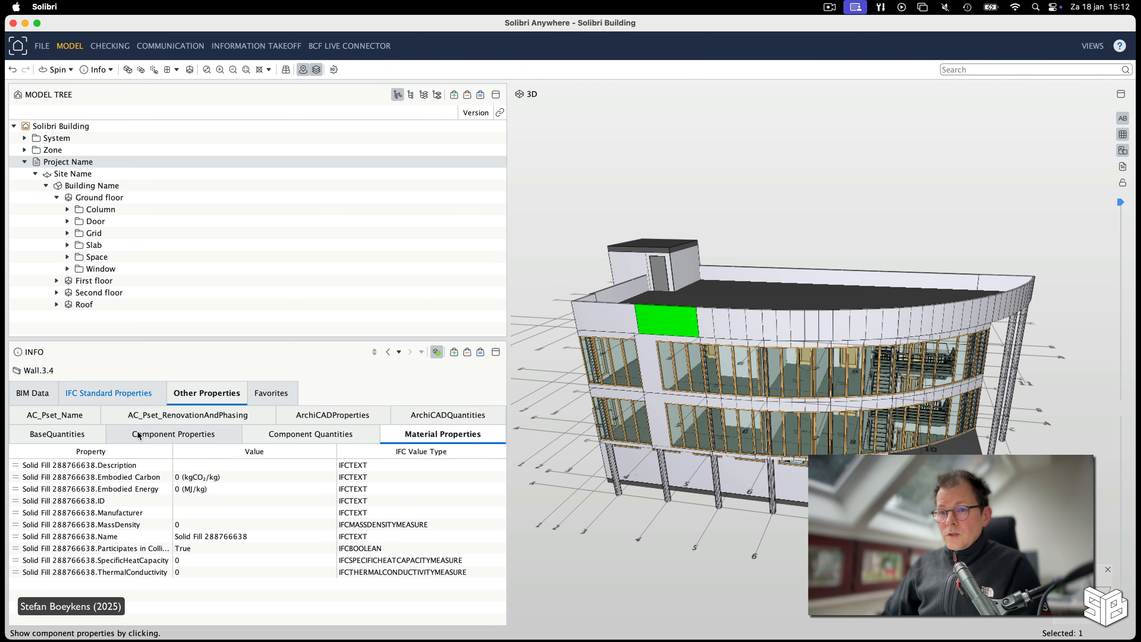
Step: Inspect the wall's Name in AC_Pset_Name and its Renovation Status in AC_Pset_RenovationAndPhasing
click(64, 415)
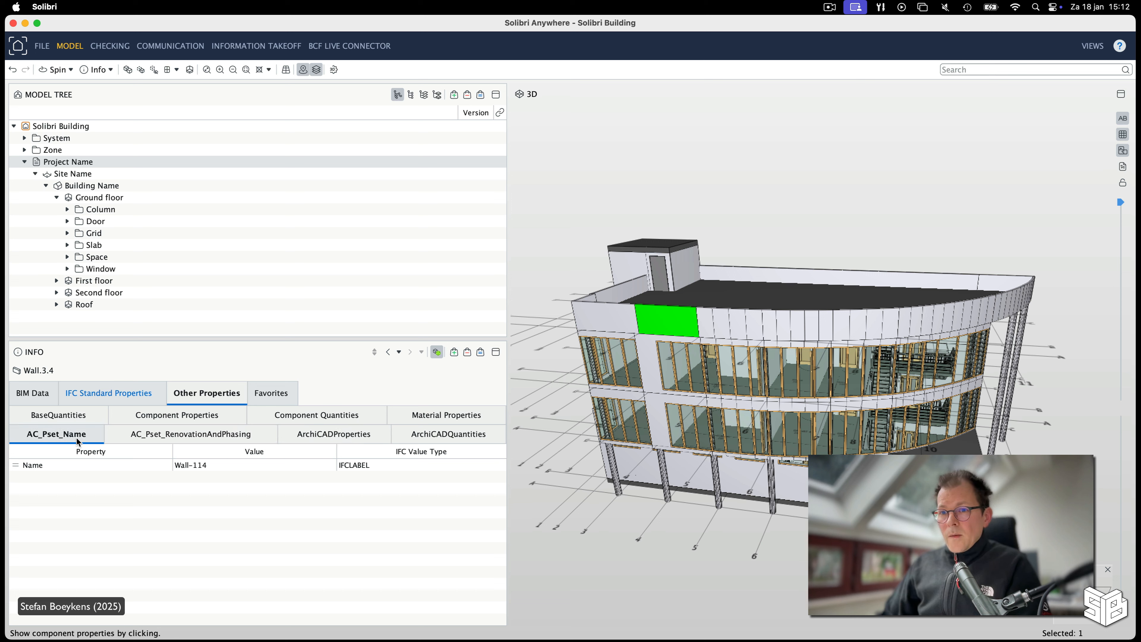
click(34, 468)
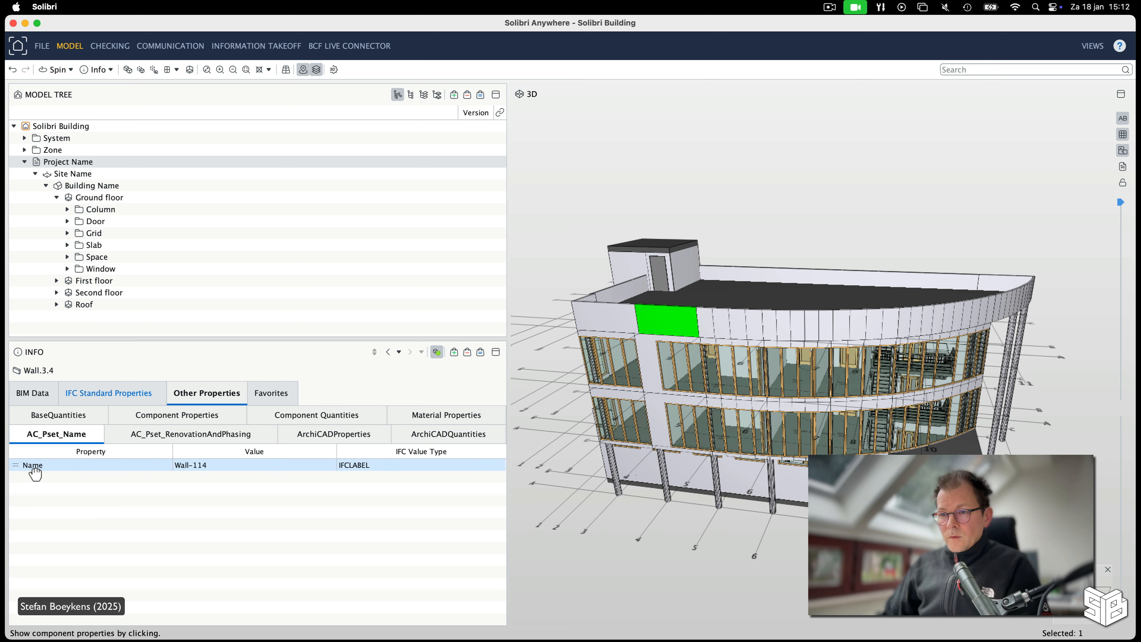
click(204, 434)
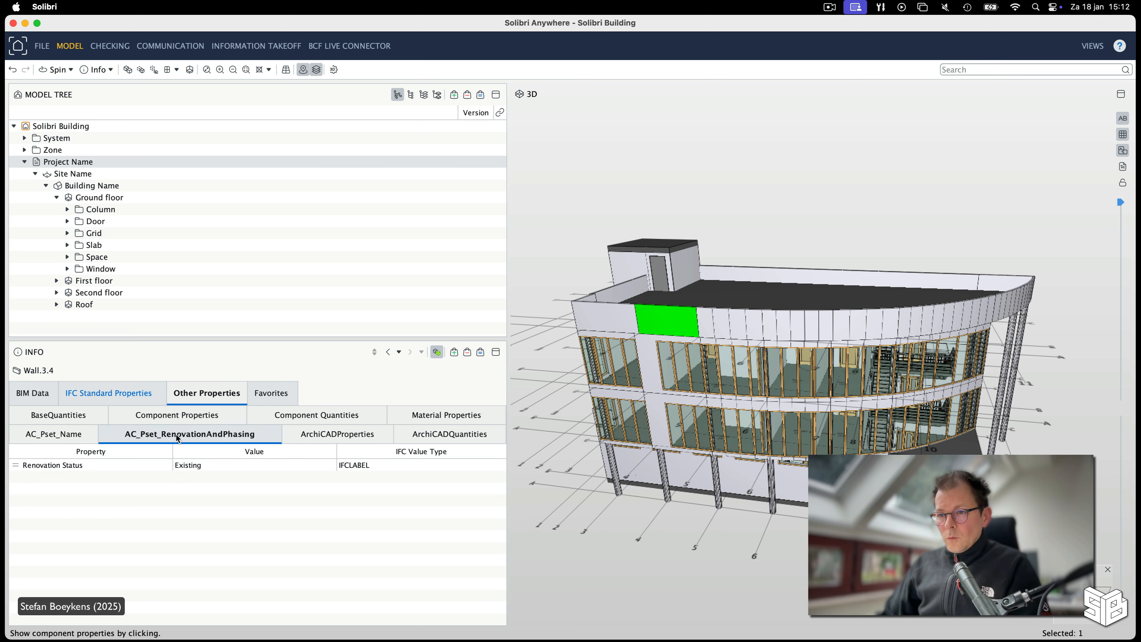
Step: Look through the wall's ArchiCADProperties set, down to entries such as Structure Type, Top Link Story and Unique ID
click(324, 433)
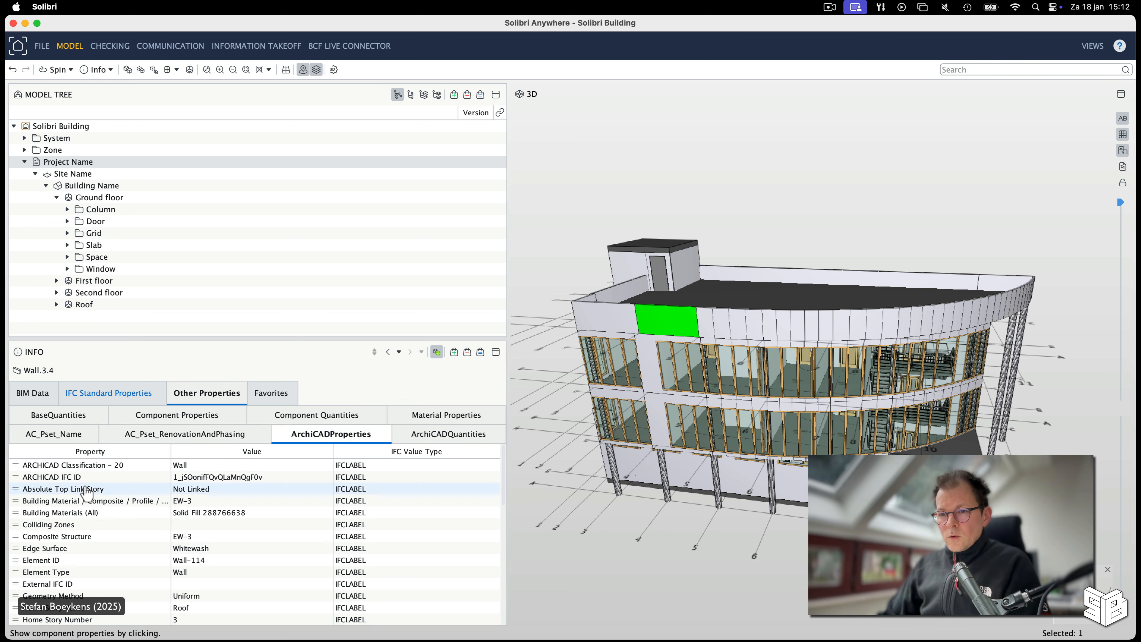
scroll(98, 495, down, 10)
scroll(98, 494, down, 3)
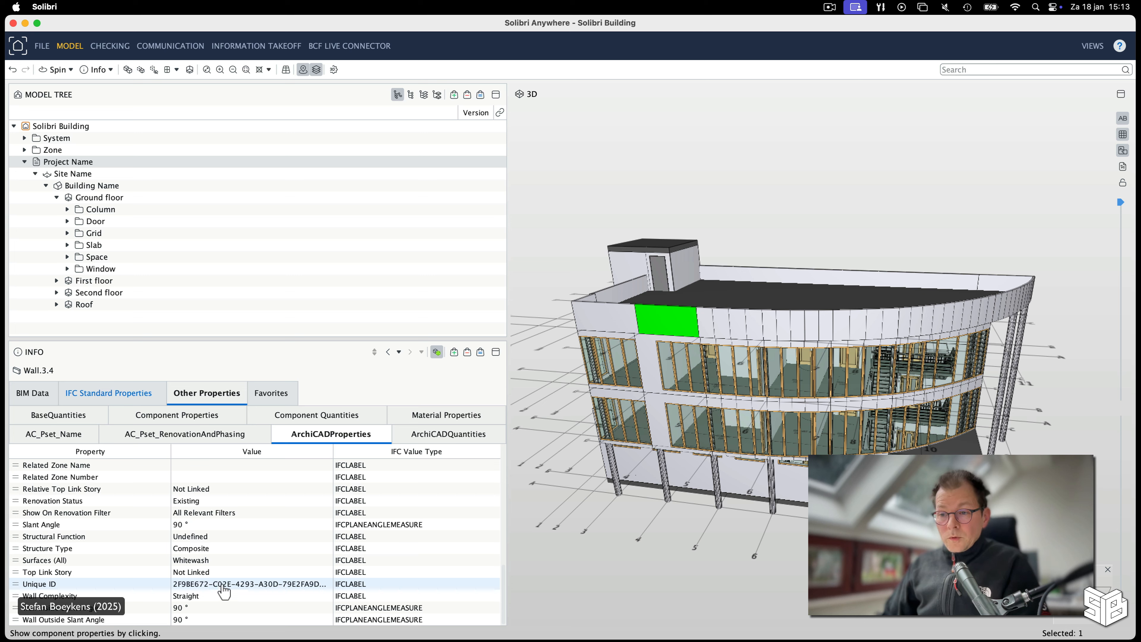
scroll(213, 590, up, 1)
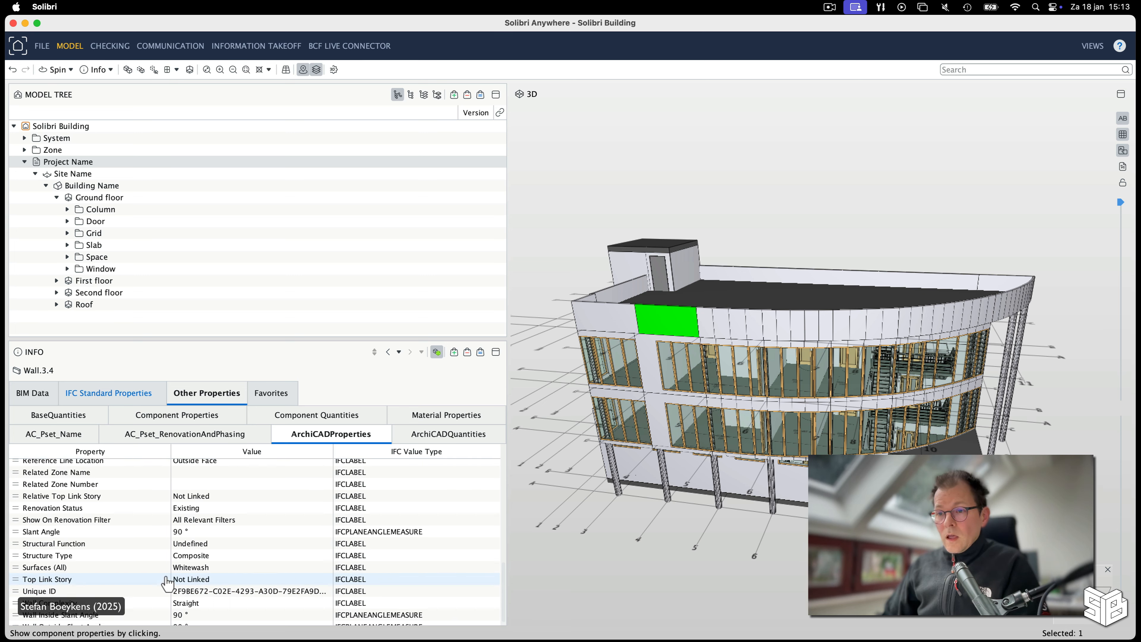
Step: Review the wall's ArchiCADProperties from the first entry, and look through its ArchiCADQuantities down to the volume, component thickness and Width entries
scroll(182, 568, up, 10)
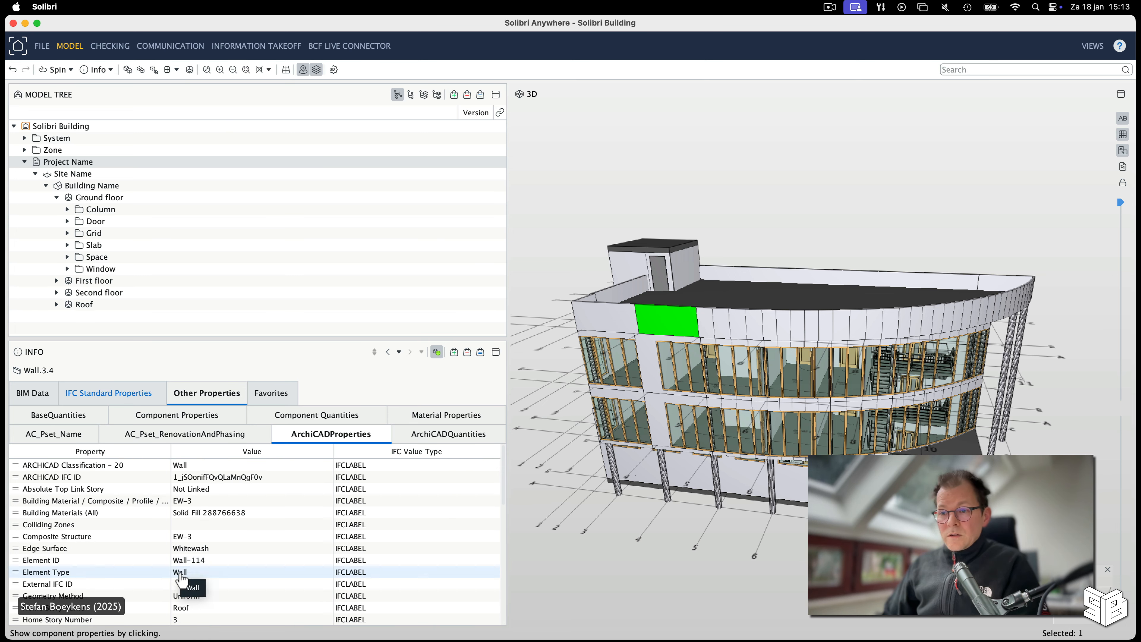
scroll(212, 557, down, 3)
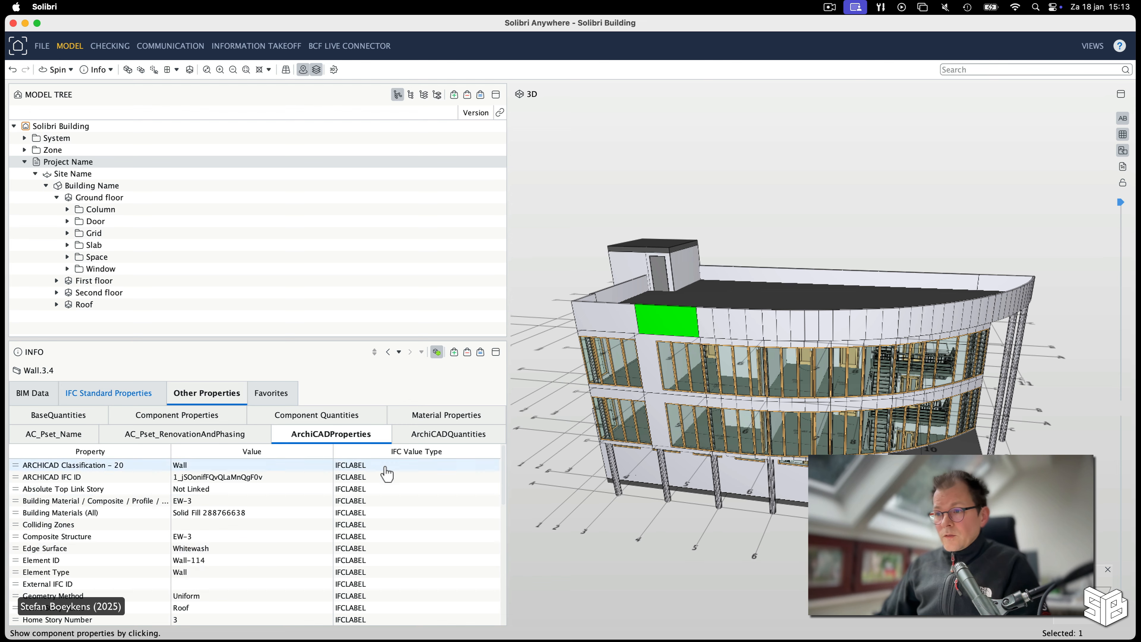
click(453, 433)
scroll(105, 488, down, 10)
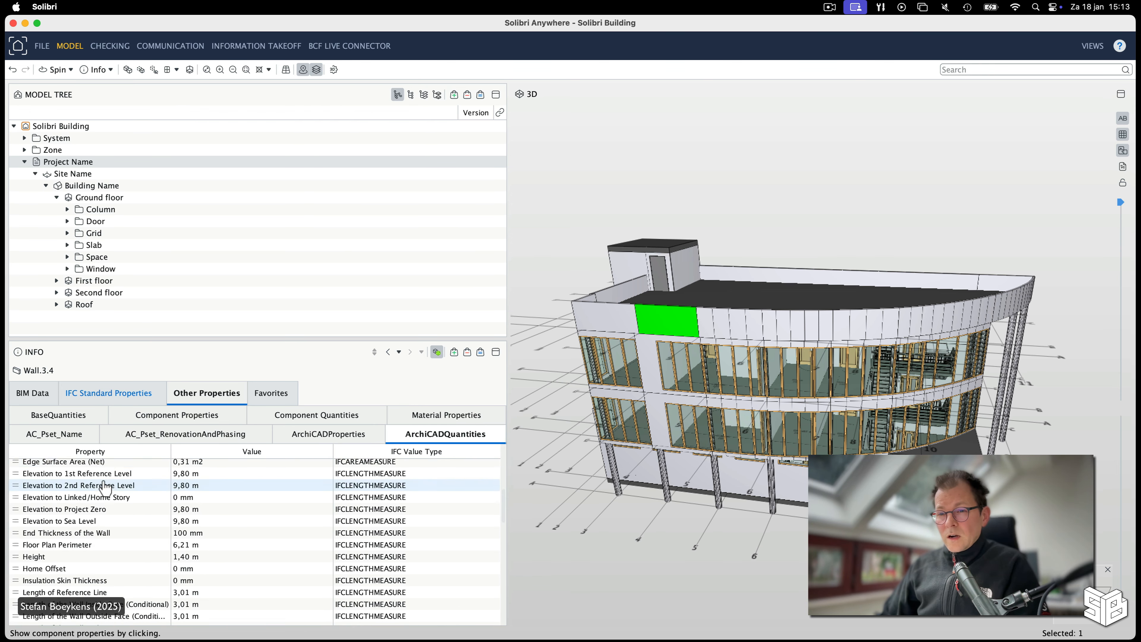
scroll(105, 488, down, 5)
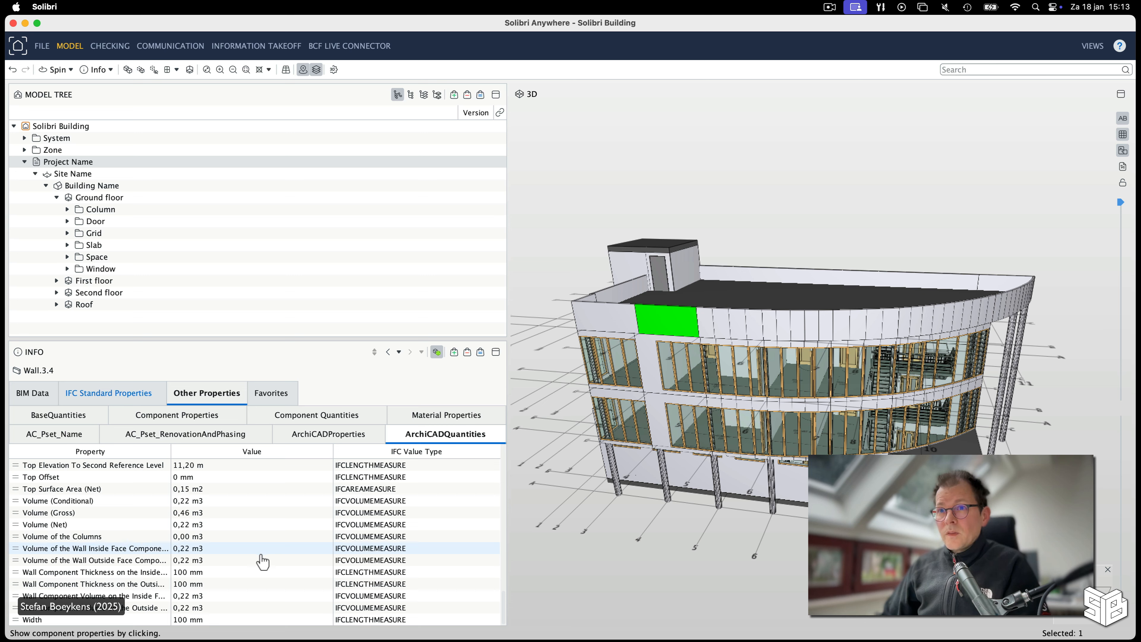
Step: Collapse Project Name in the model tree and examine the Solibri Building model's IFC File Description, down to its export options and IMPLEMENTATION_LEVEL
click(73, 126)
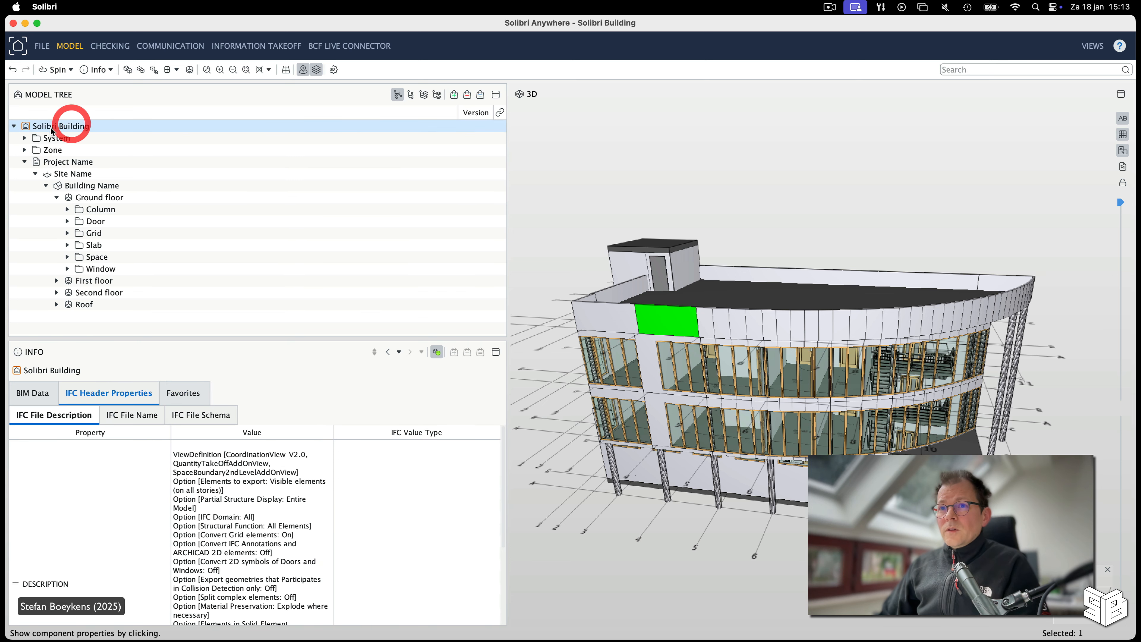
click(24, 162)
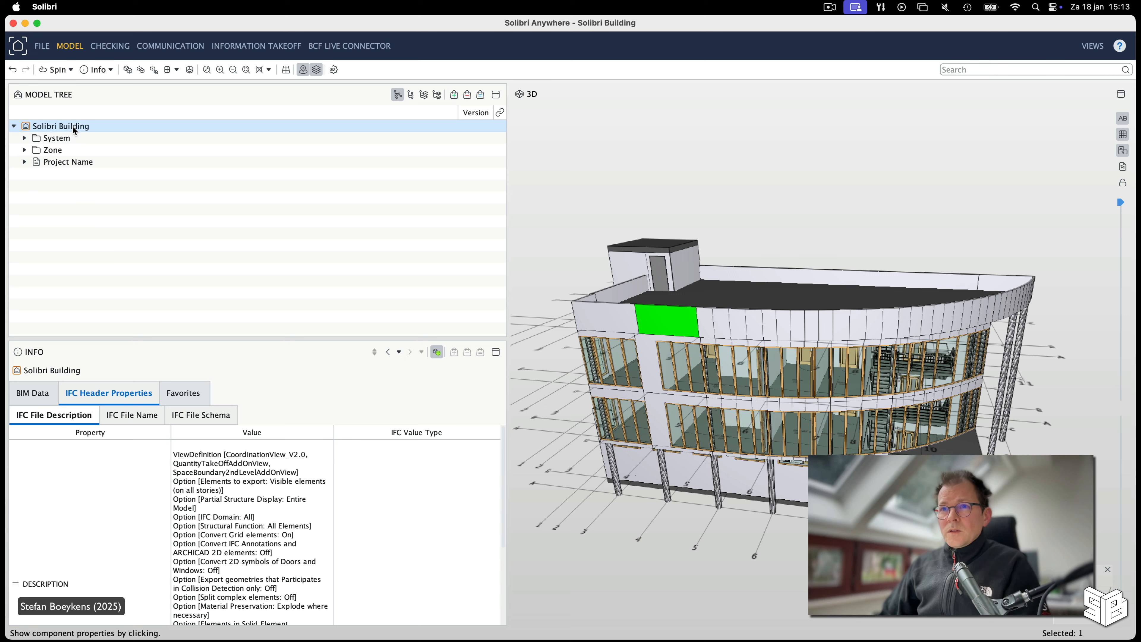
click(156, 486)
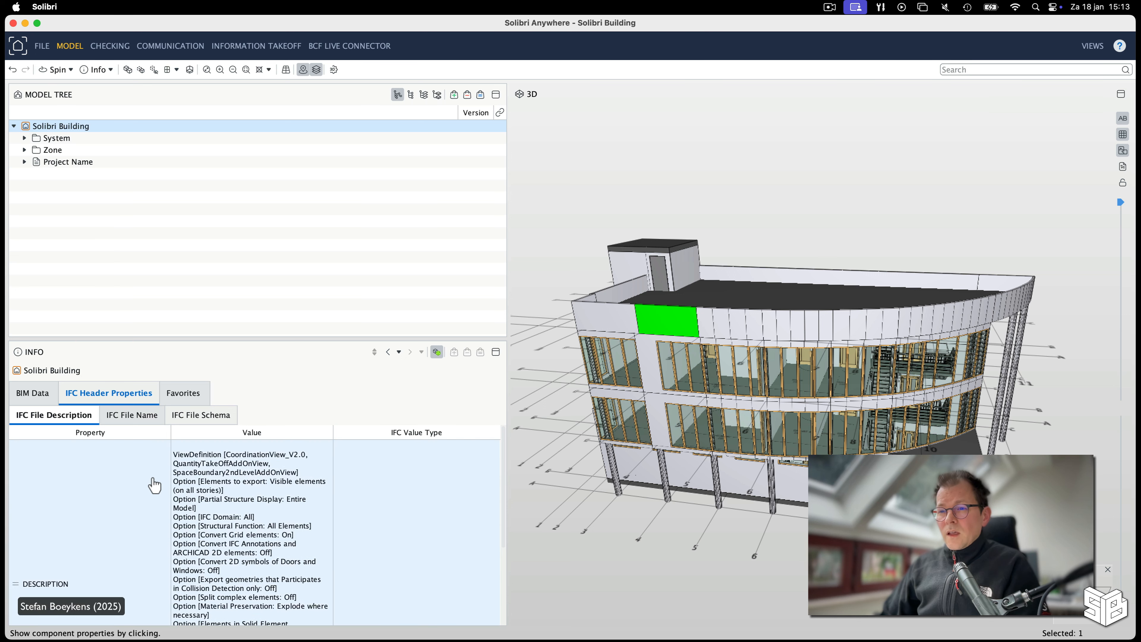
scroll(107, 470, down, 5)
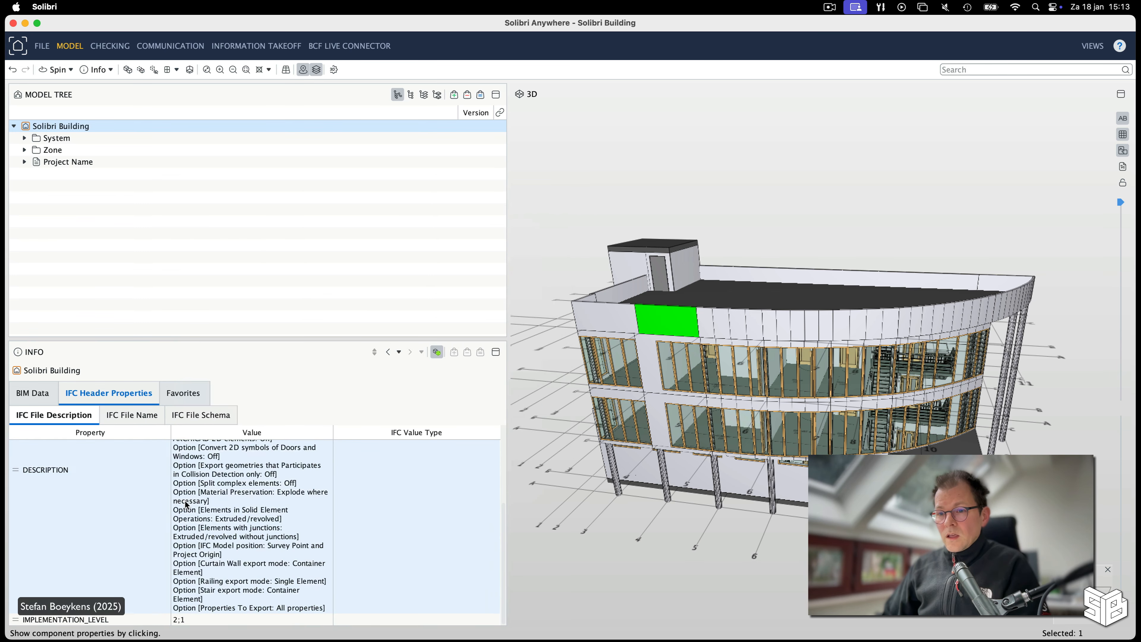
Step: Inspect the model's IFC File Name header with a widened Value column, and the SCHEMA_NAME in its IFC File Schema
click(126, 420)
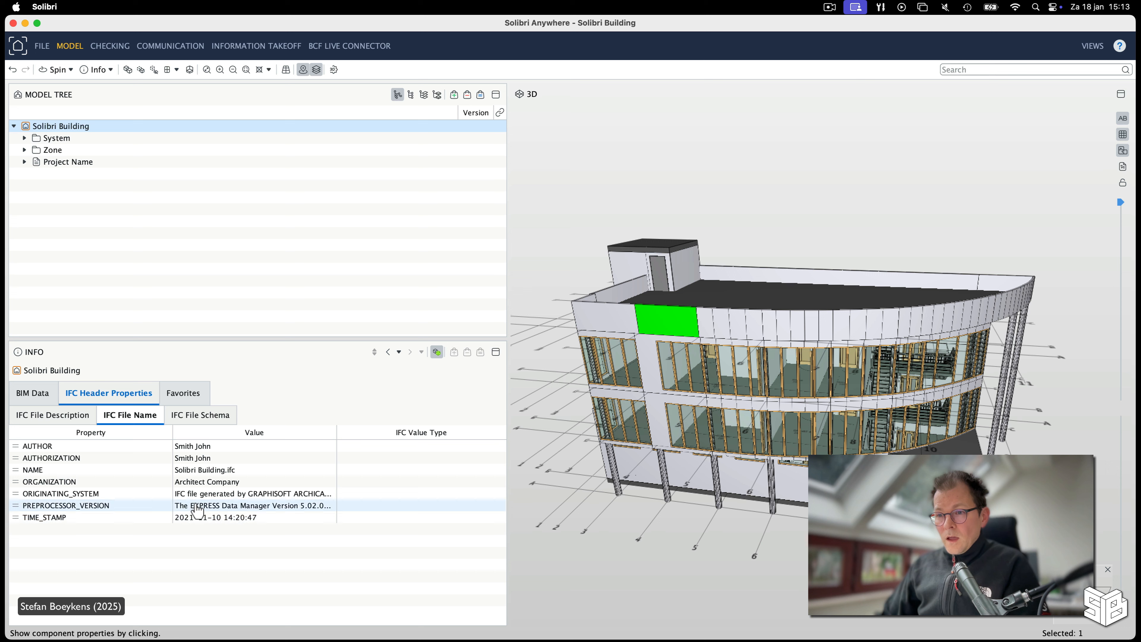
drag(339, 434, 458, 436)
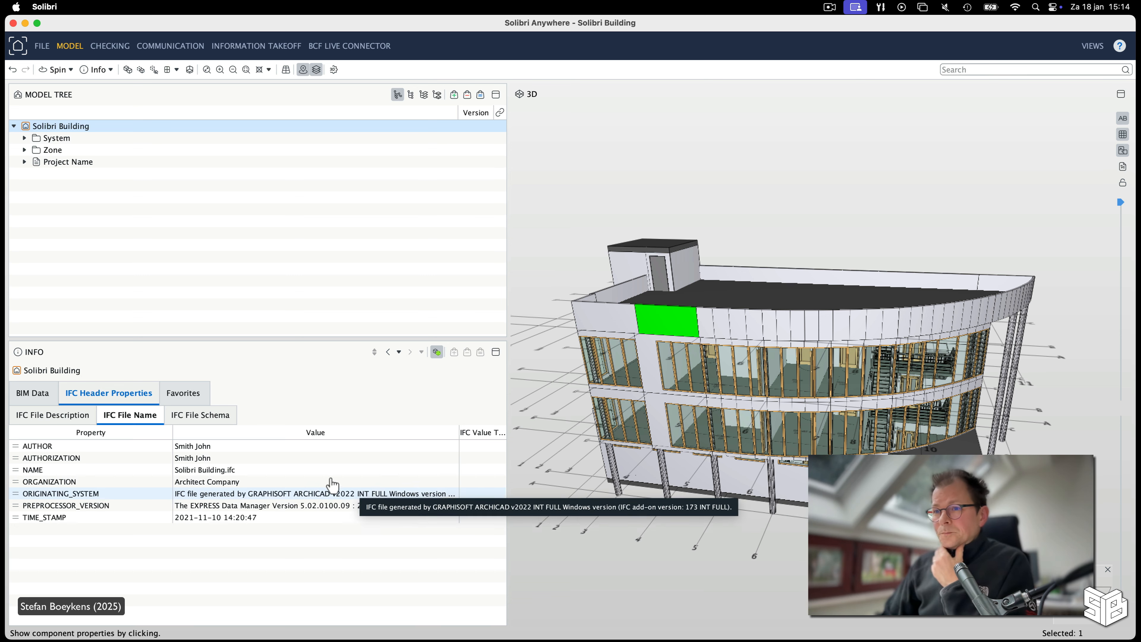
click(199, 419)
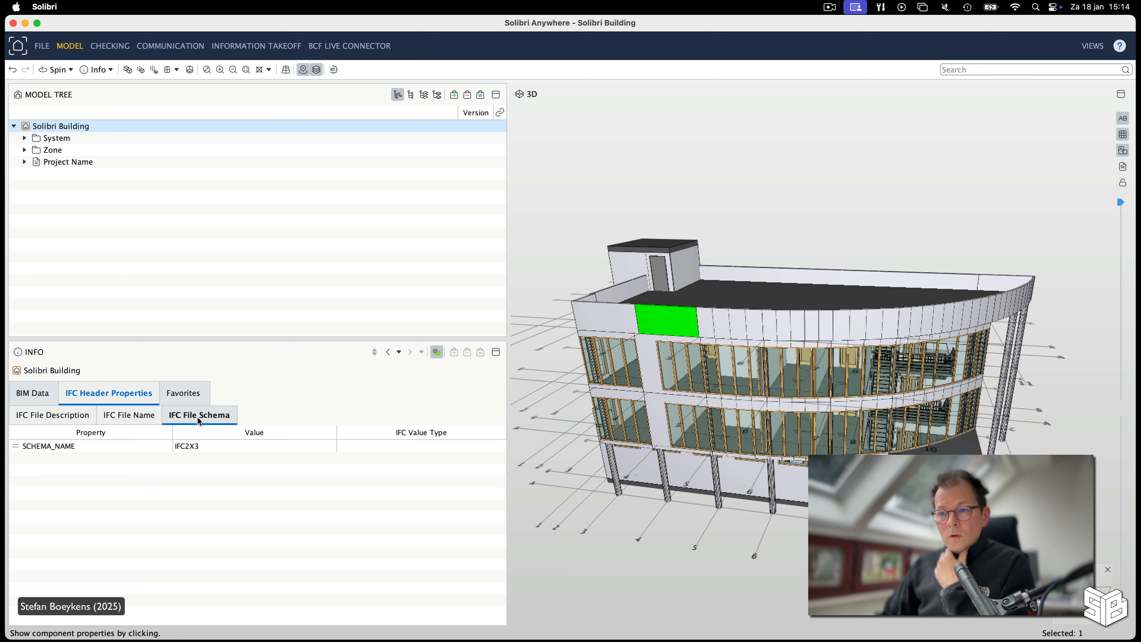
click(180, 447)
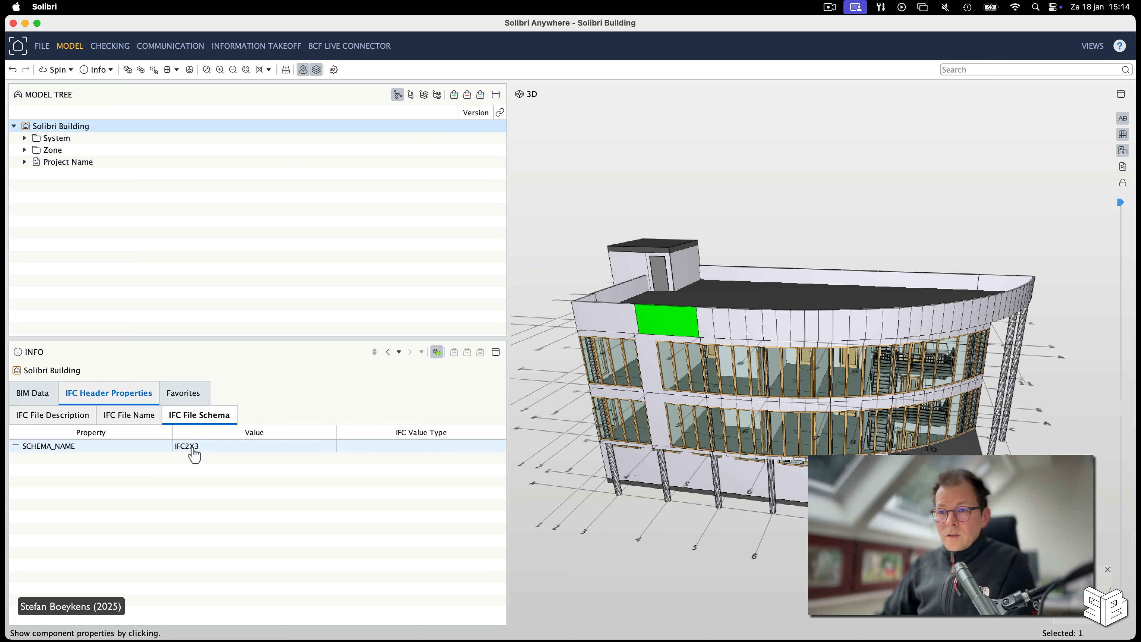
click(146, 451)
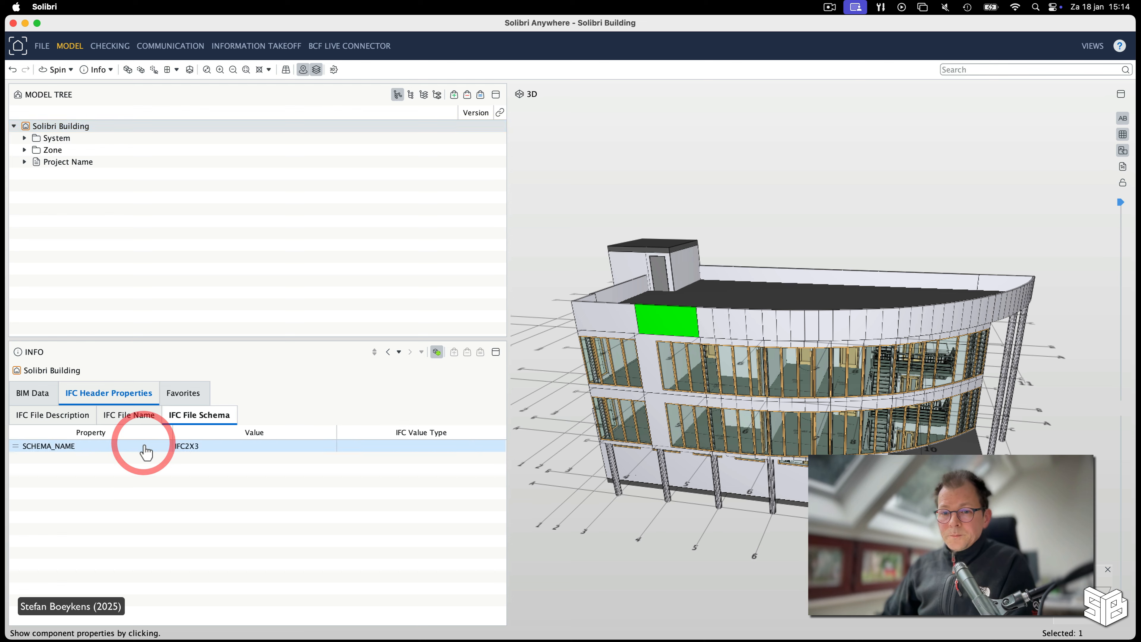
click(353, 286)
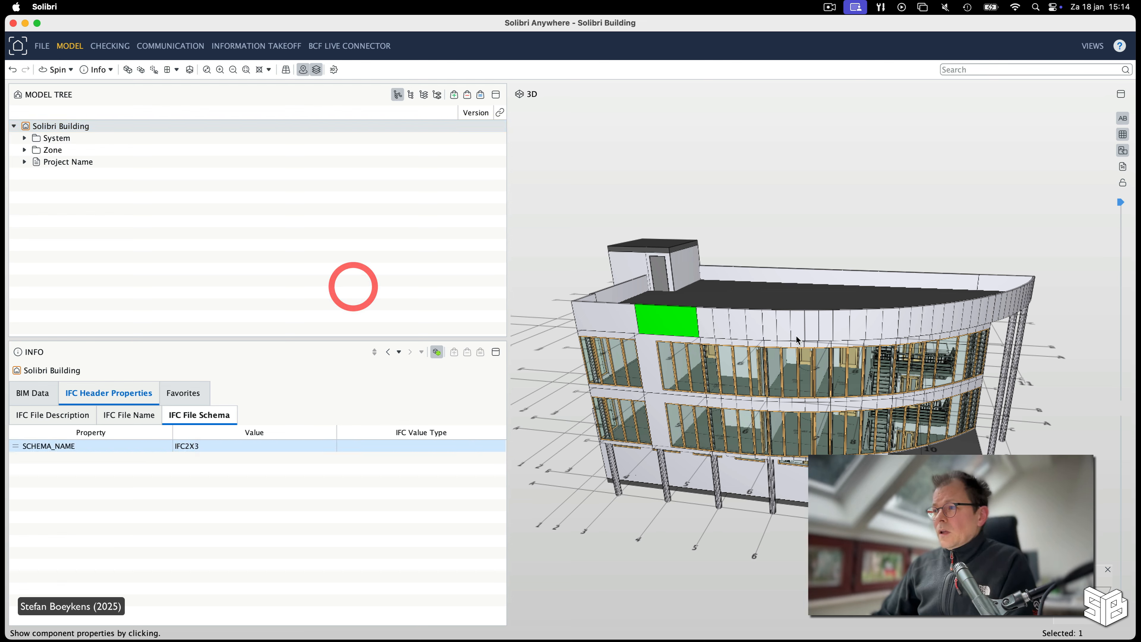
Step: Select the roof-edge wall panel next to the highlighted one and view the building from a higher angle
drag(797, 335, 497, 303)
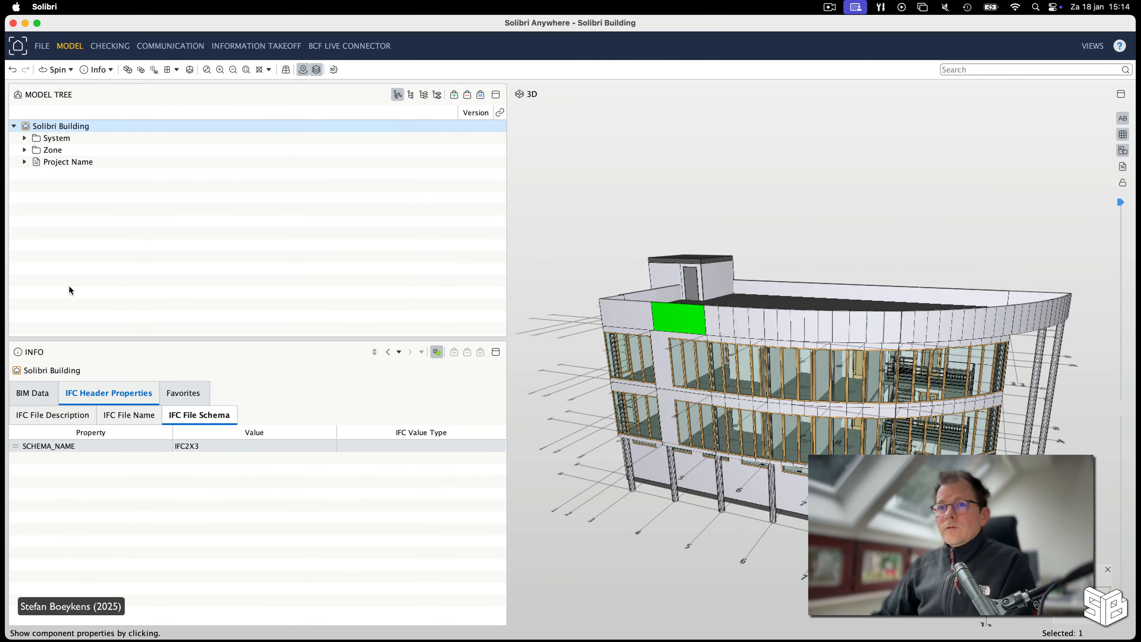
click(716, 313)
drag(717, 314, 647, 425)
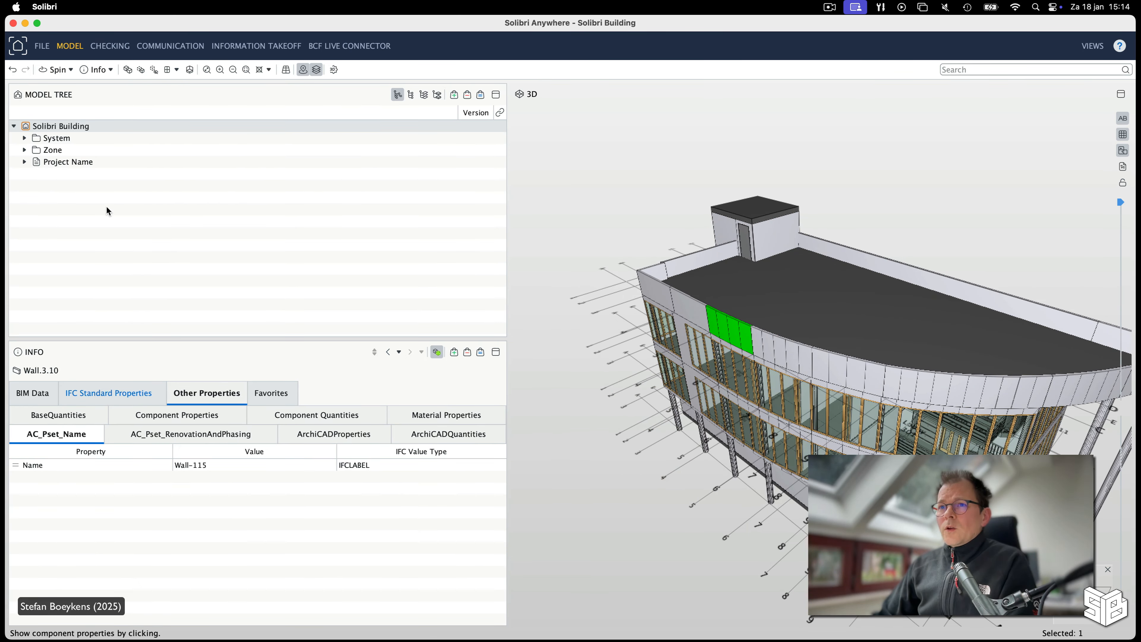
Step: Switch to the Checking layout and look at its Checking and Results views
click(112, 47)
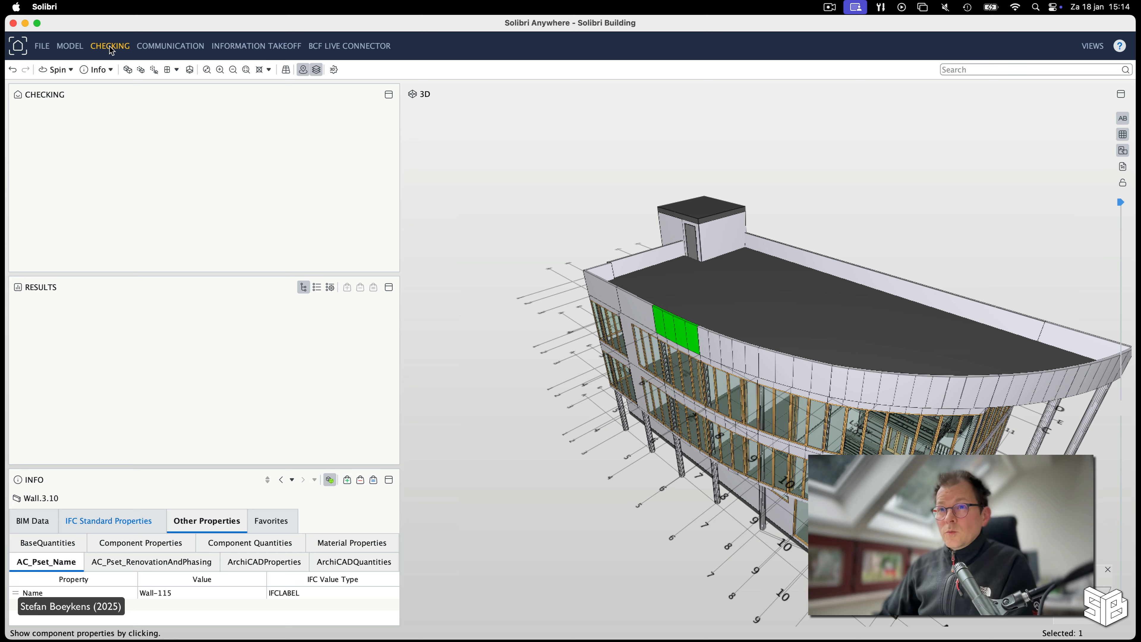
click(44, 93)
click(43, 286)
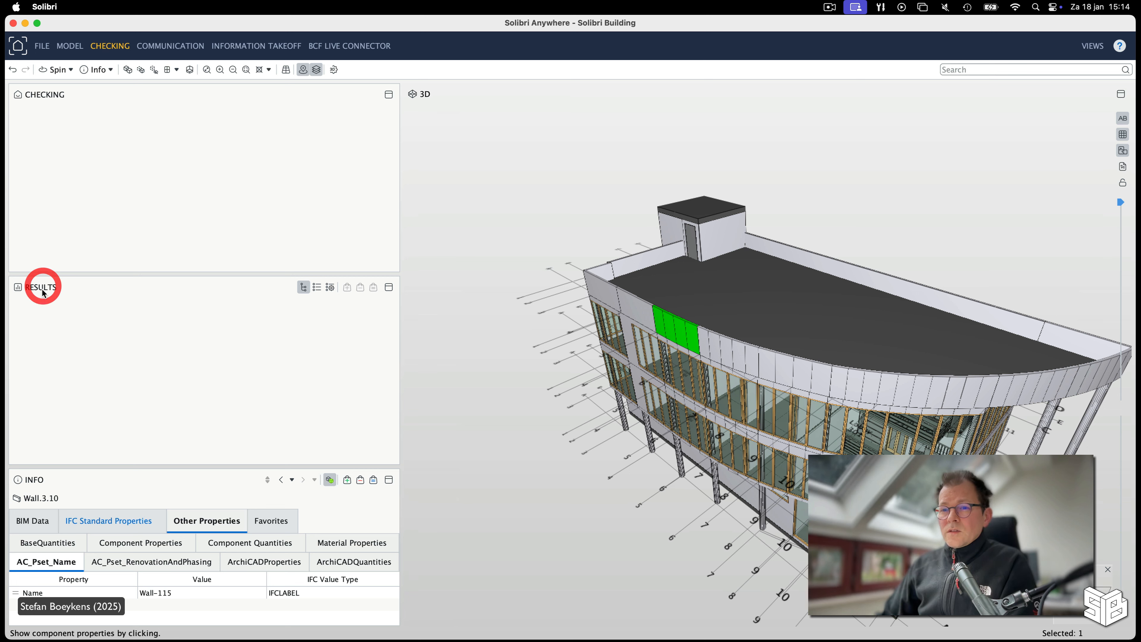